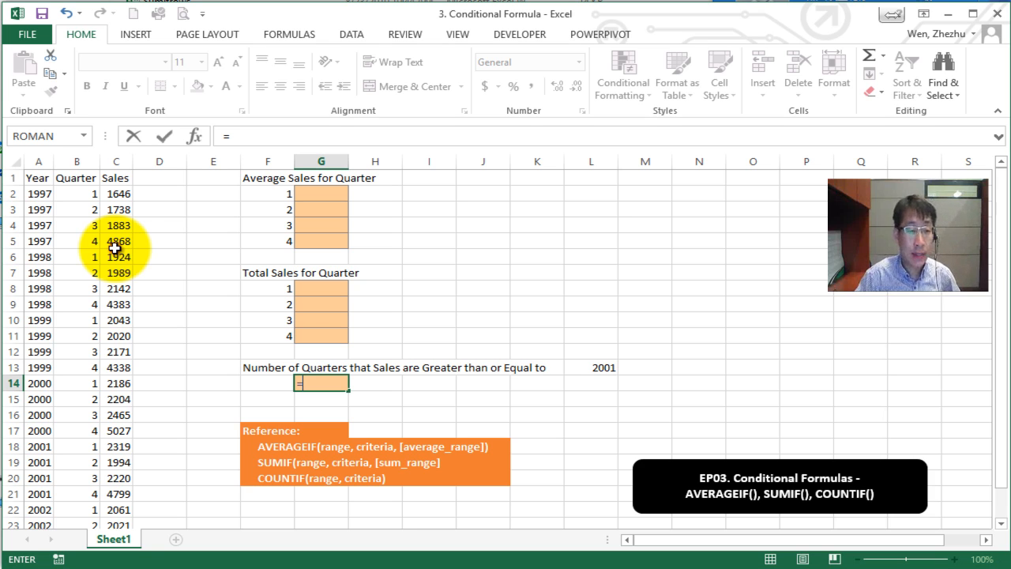
Examine the year, quarter and sales data and the label and threshold for the sales count.
{"action": "key", "text": "Escape"}
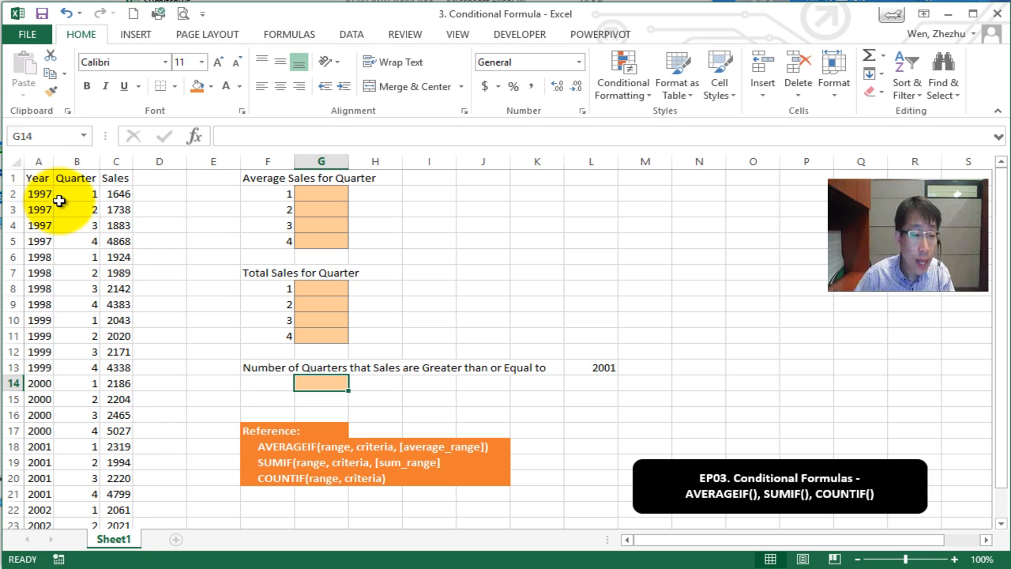
{"action": "left_click", "coordinate": [114, 194]}
{"action": "left_click_drag", "start_coordinate": [114, 194], "coordinate": [125, 447]}
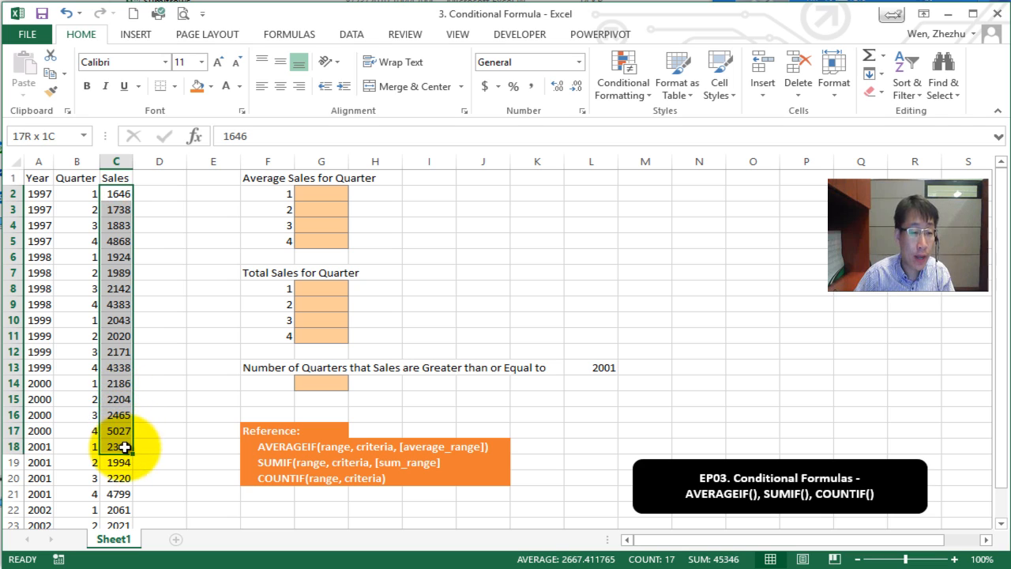
{"action": "left_click_drag", "start_coordinate": [40, 194], "coordinate": [43, 258]}
{"action": "left_click_drag", "start_coordinate": [77, 193], "coordinate": [75, 241]}
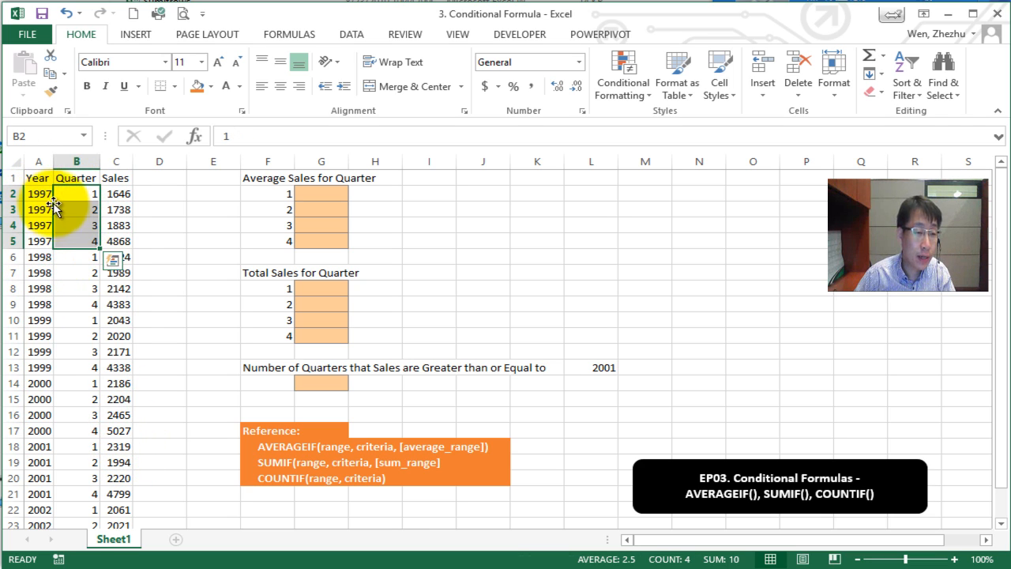
{"action": "scroll", "coordinate": [49, 241], "scroll_direction": "down", "scroll_amount": 3}
{"action": "scroll", "coordinate": [49, 240], "scroll_direction": "down", "scroll_amount": 1}
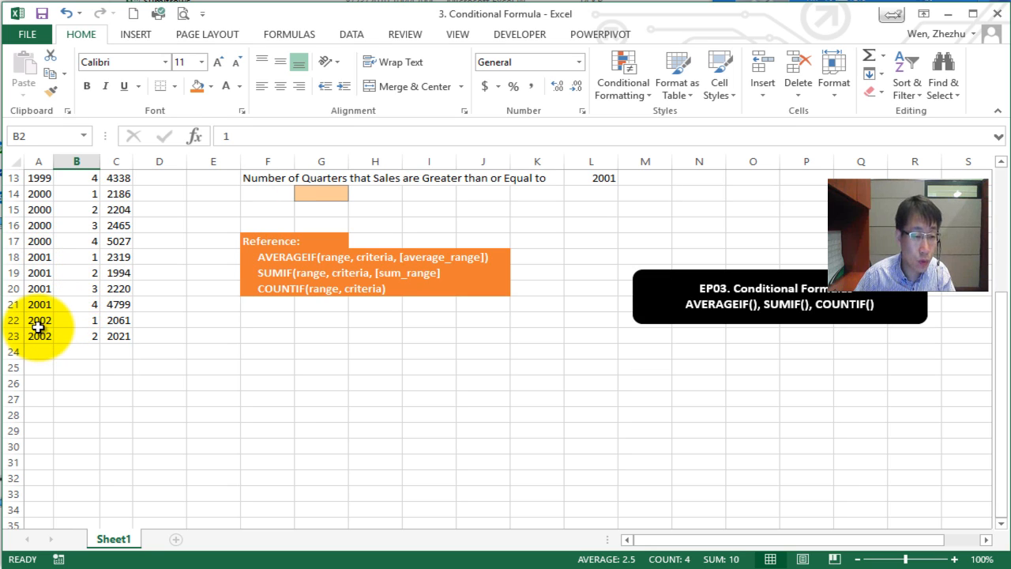
{"action": "scroll", "coordinate": [63, 330], "scroll_direction": "up", "scroll_amount": 4}
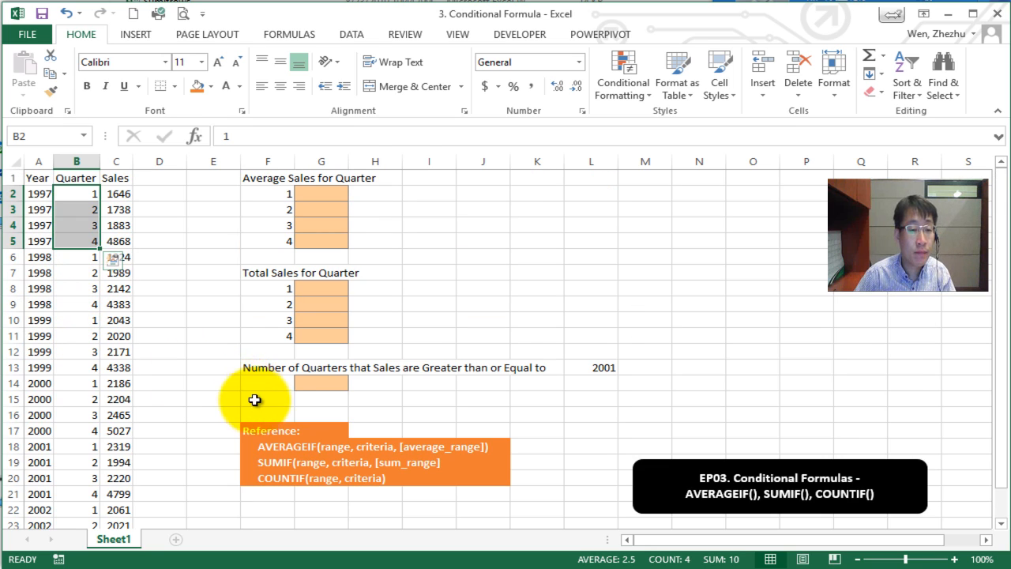
{"action": "left_click_drag", "start_coordinate": [210, 368], "coordinate": [576, 380]}
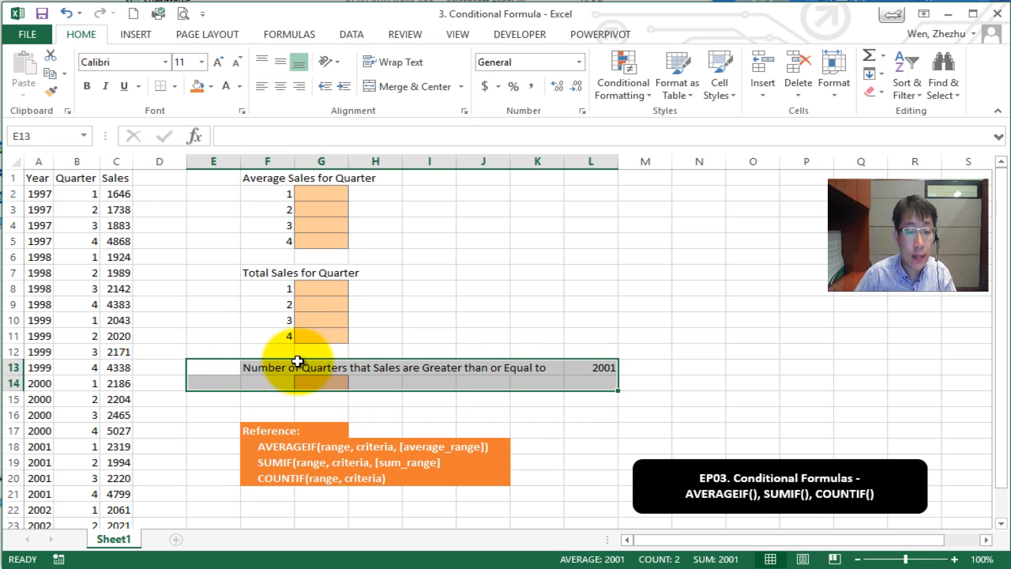
{"action": "left_click", "coordinate": [598, 370]}
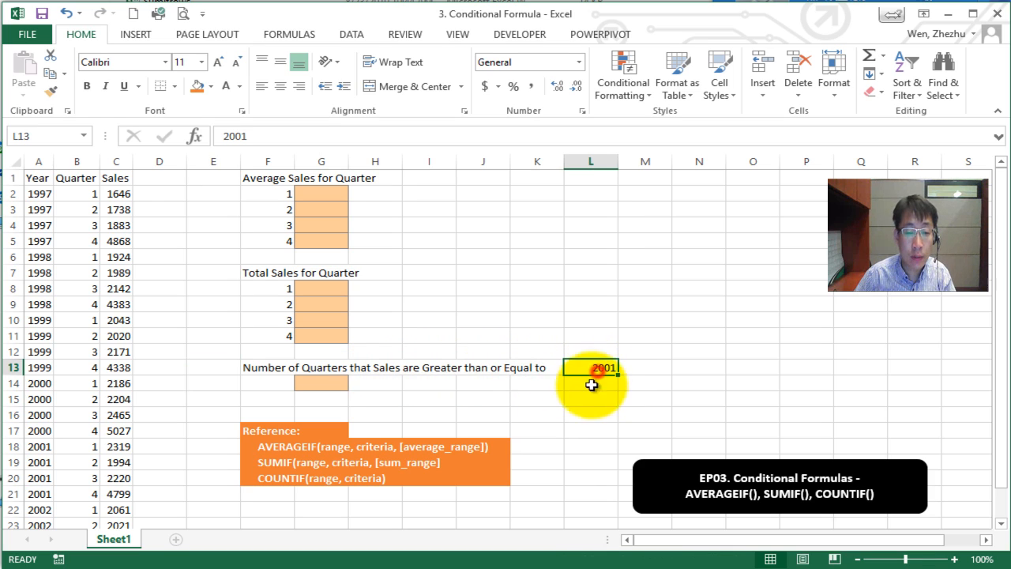
Start a COUNTIF formula in cell G14 and open its function arguments.
{"action": "left_click", "coordinate": [336, 380]}
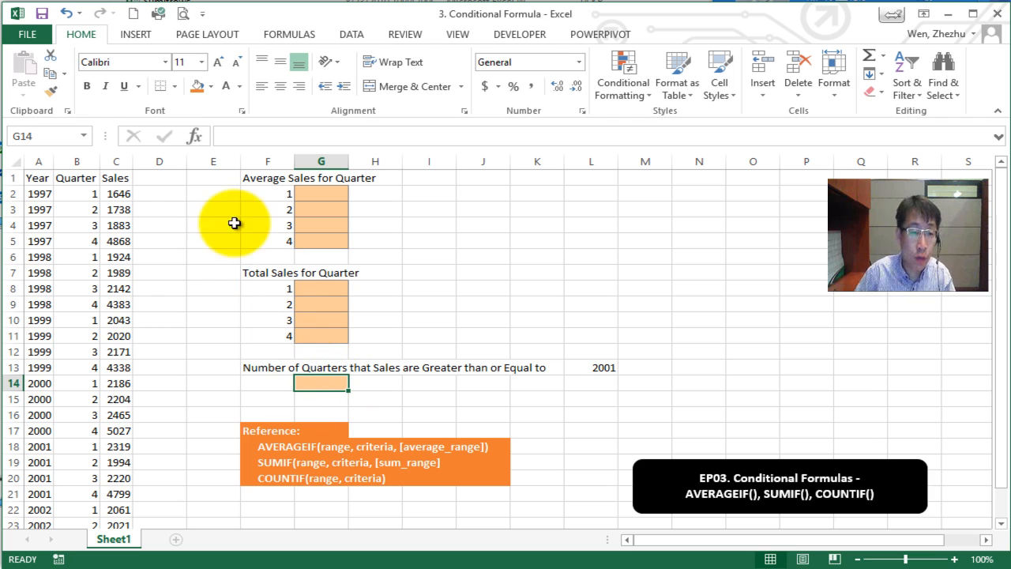
{"action": "left_click", "coordinate": [230, 136]}
{"action": "type", "text": "=counti"}
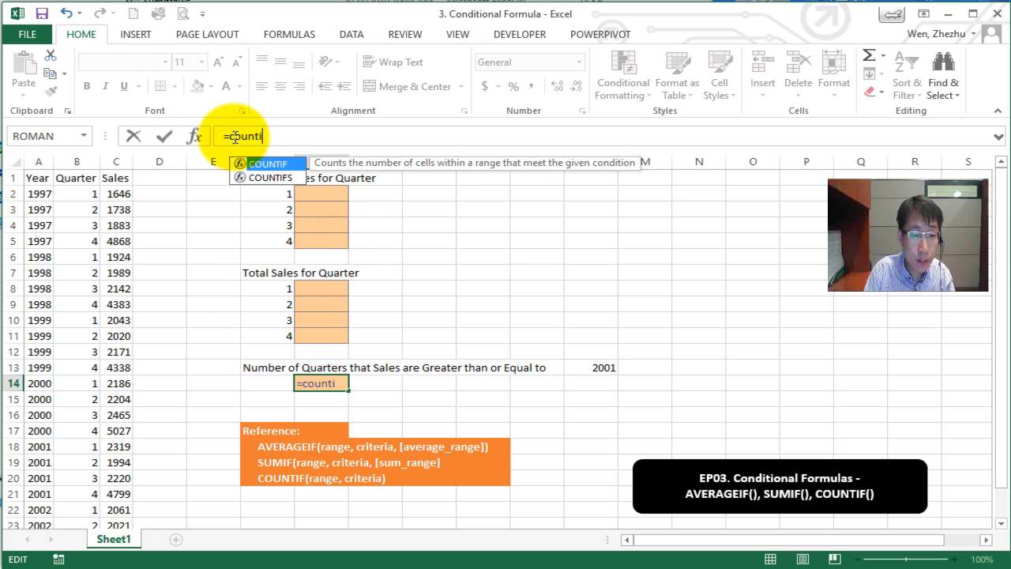
{"action": "type", "text": "f()"}
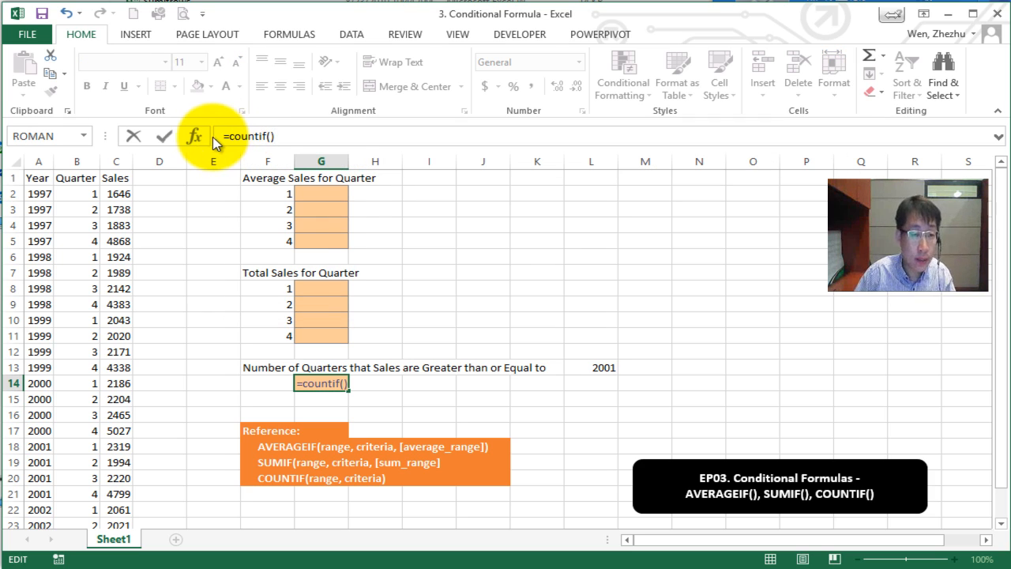
{"action": "left_click", "coordinate": [196, 136]}
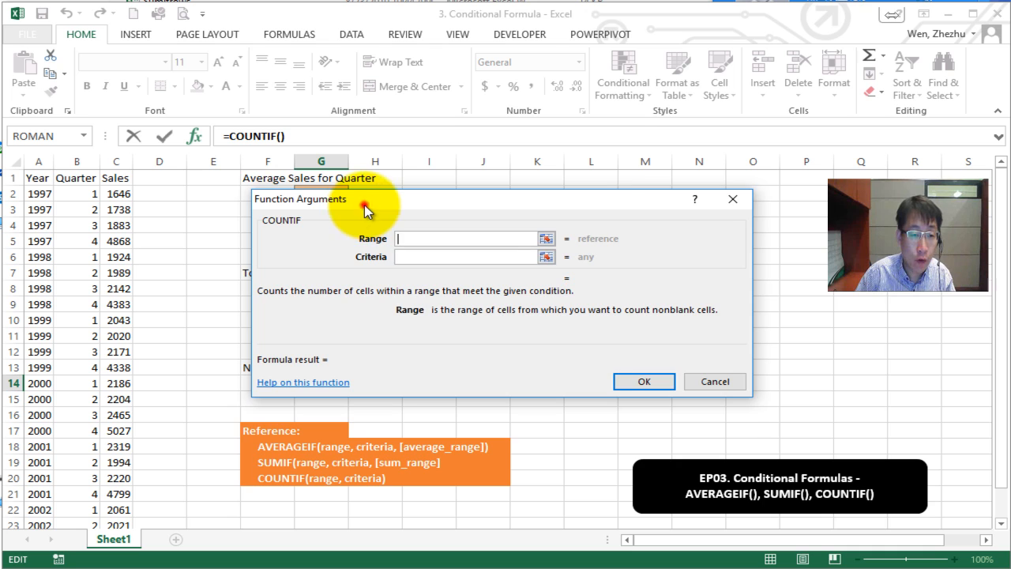
{"action": "left_click_drag", "start_coordinate": [361, 209], "coordinate": [473, 207]}
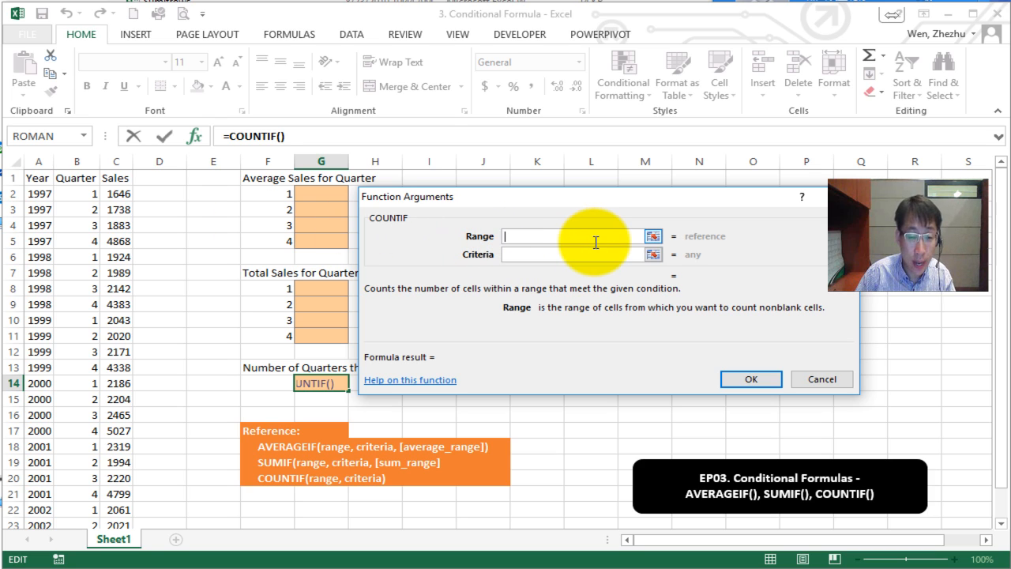
Set the COUNTIF range to C:C and the criteria to >=2001, and accept the formula.
{"action": "type", "text": ":C"}
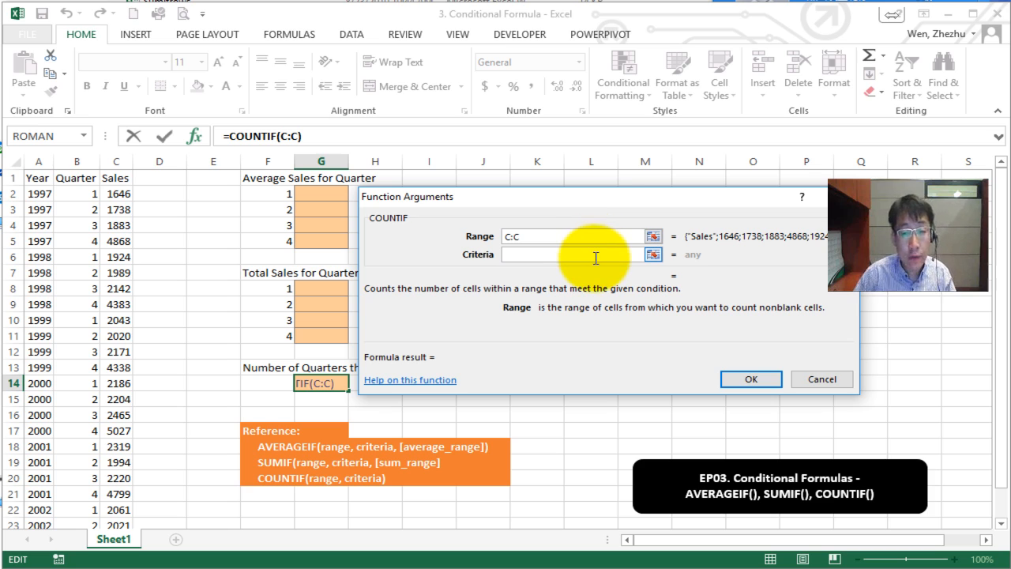
{"action": "left_click", "coordinate": [598, 261]}
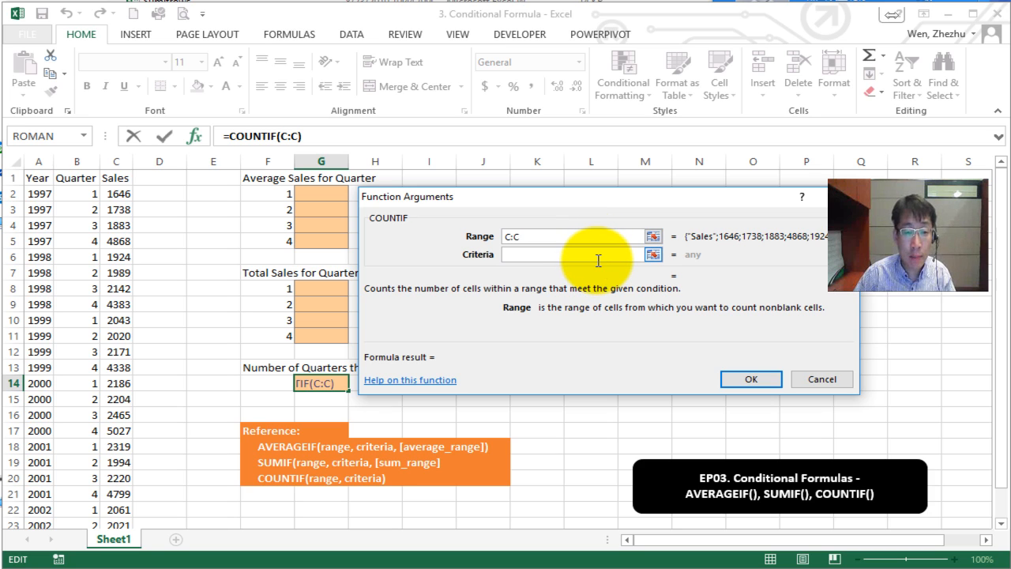
{"action": "left_click", "coordinate": [512, 234]}
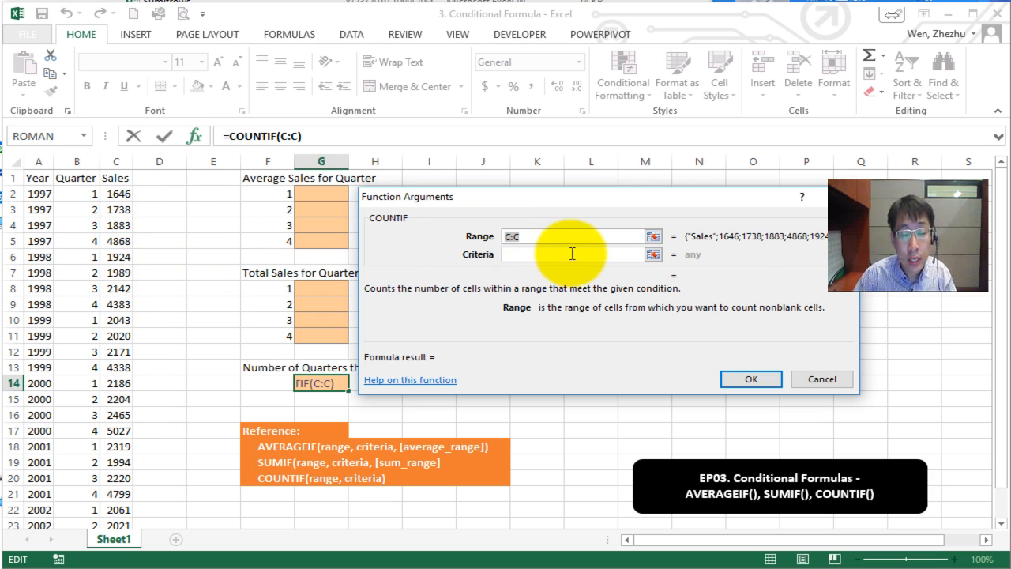
{"action": "scroll", "coordinate": [1002, 237], "scroll_direction": "down", "scroll_amount": 1}
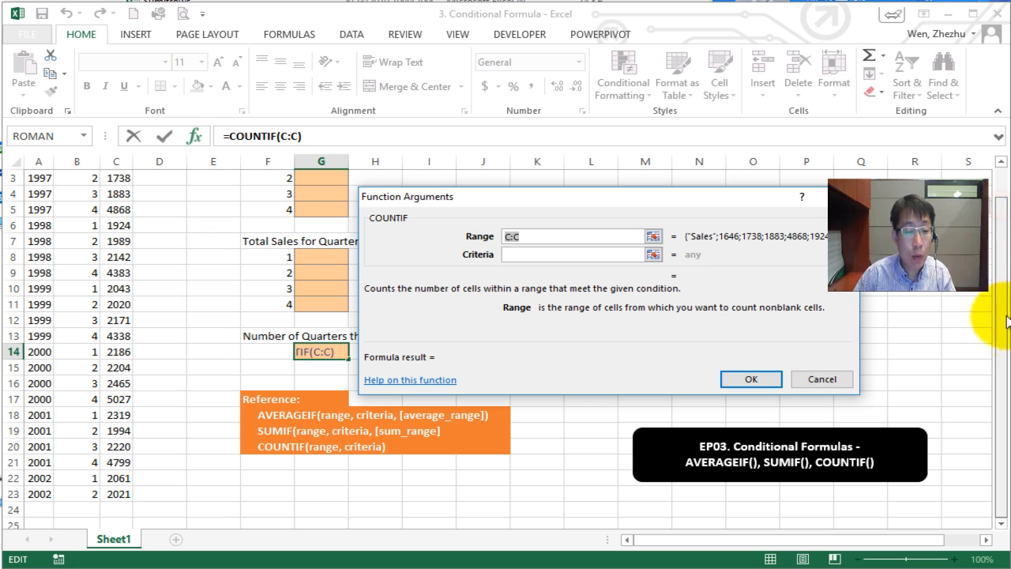
{"action": "left_click", "coordinate": [519, 255]}
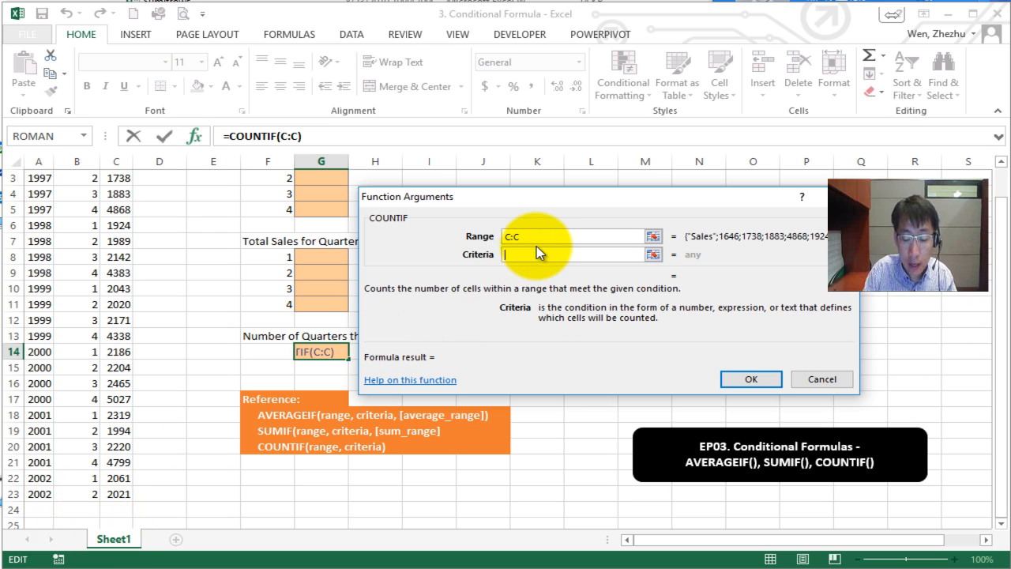
{"action": "type", "text": ">=2"}
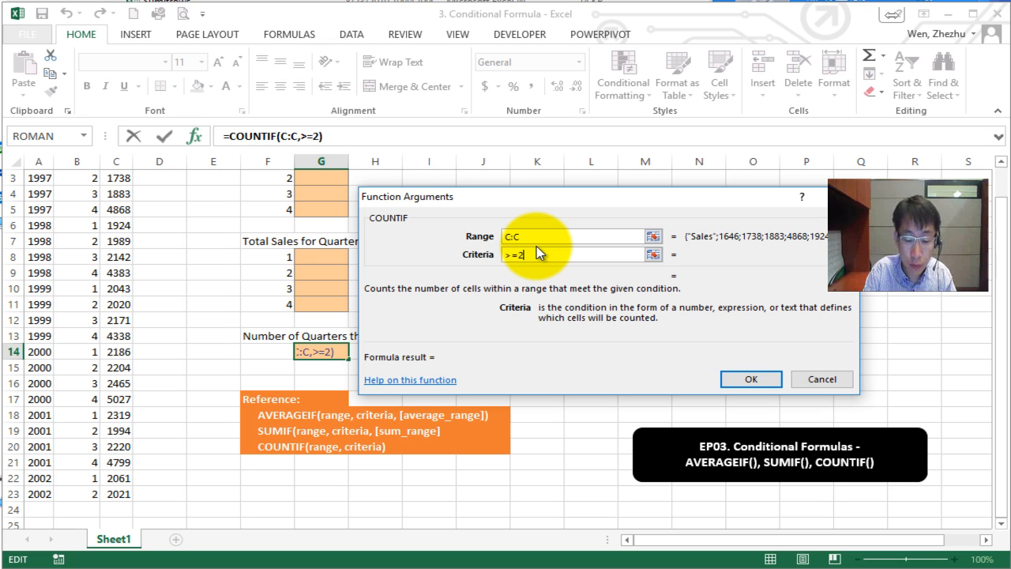
{"action": "type", "text": "001"}
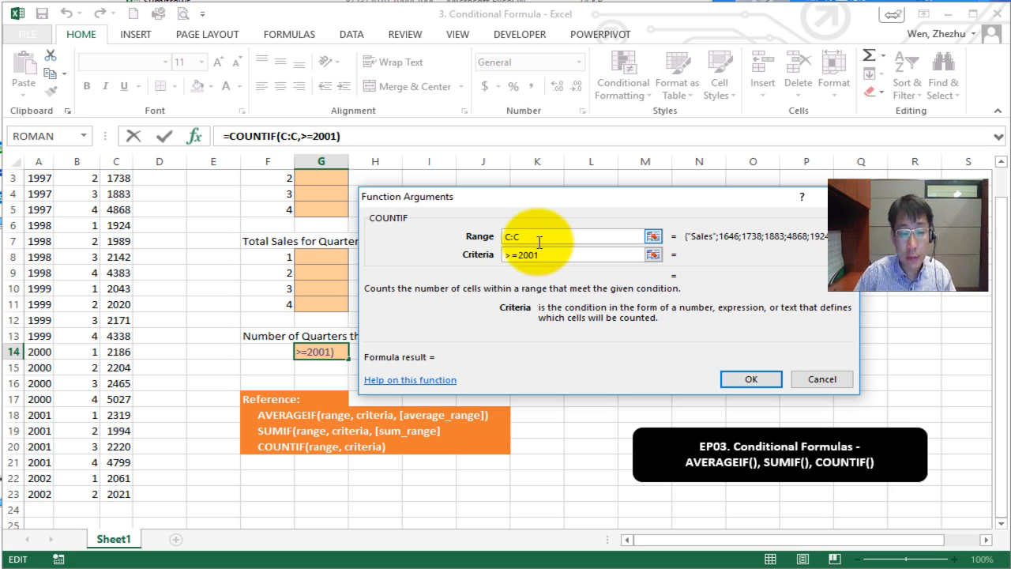
{"action": "left_click", "coordinate": [531, 237]}
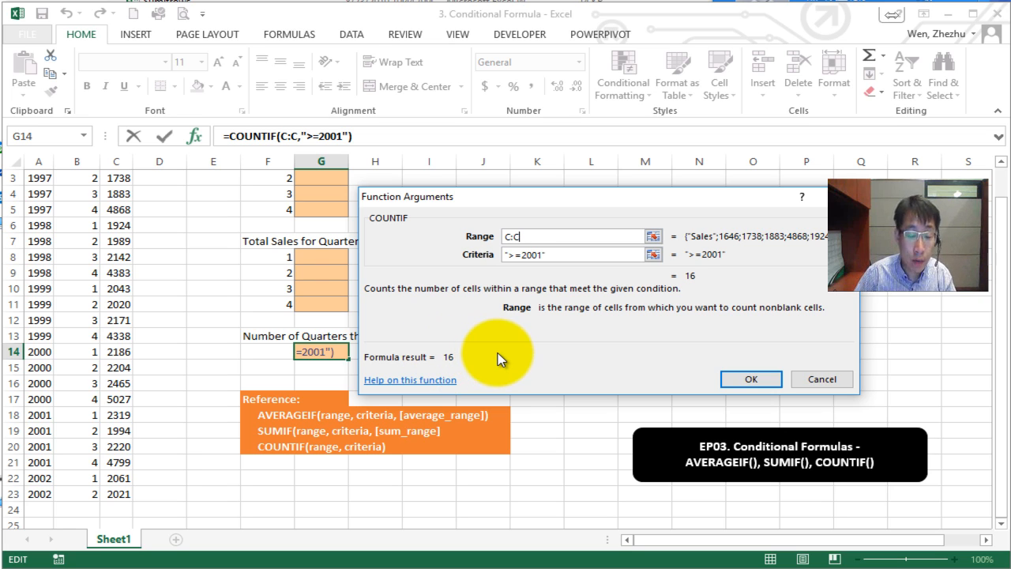
{"action": "left_click", "coordinate": [755, 381]}
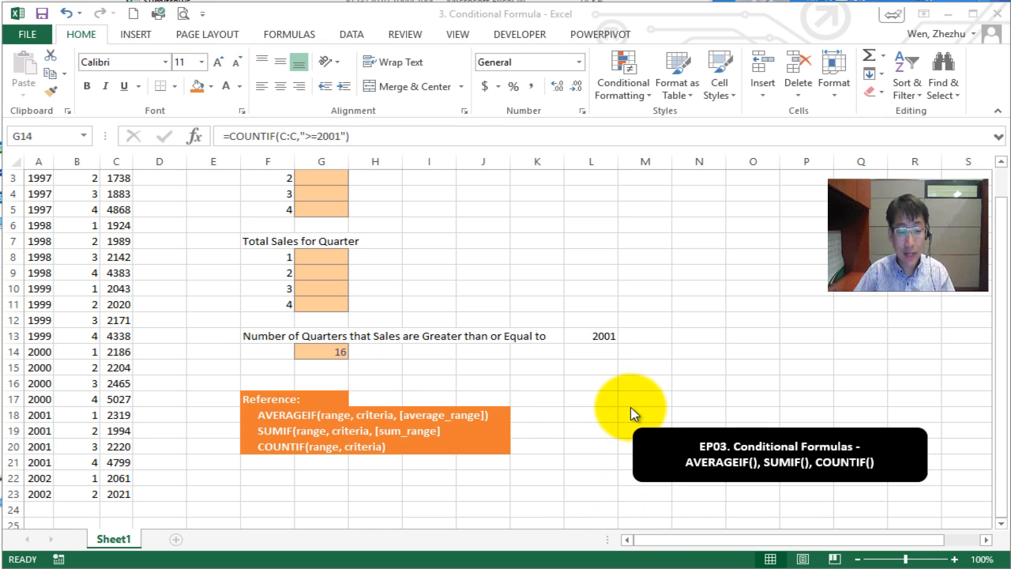
Start an AVERAGEIF formula in cell G2 for quarter 1 and open its function arguments.
{"action": "left_click", "coordinate": [1002, 360]}
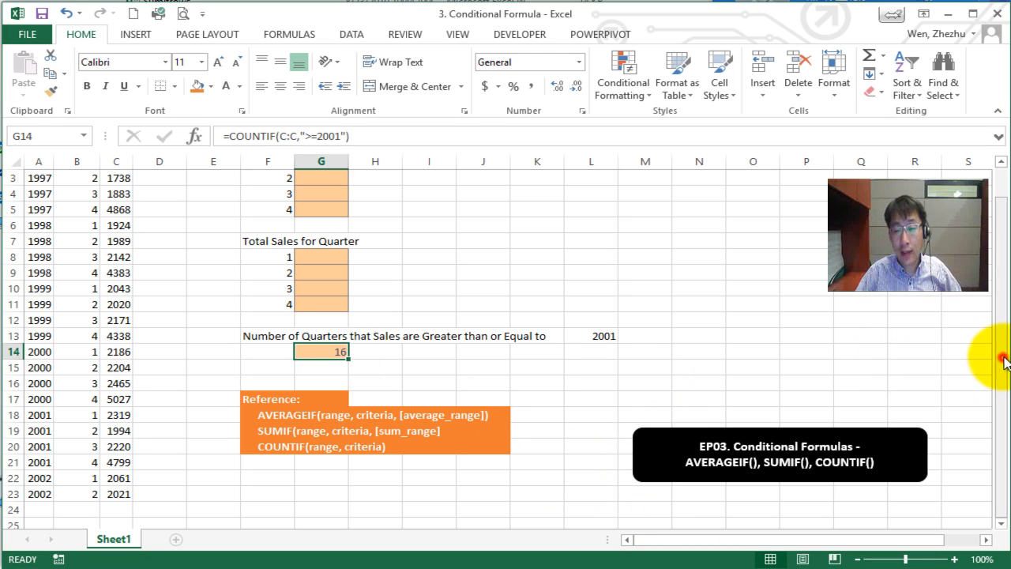
{"action": "left_click_drag", "start_coordinate": [1004, 305], "coordinate": [1004, 304]}
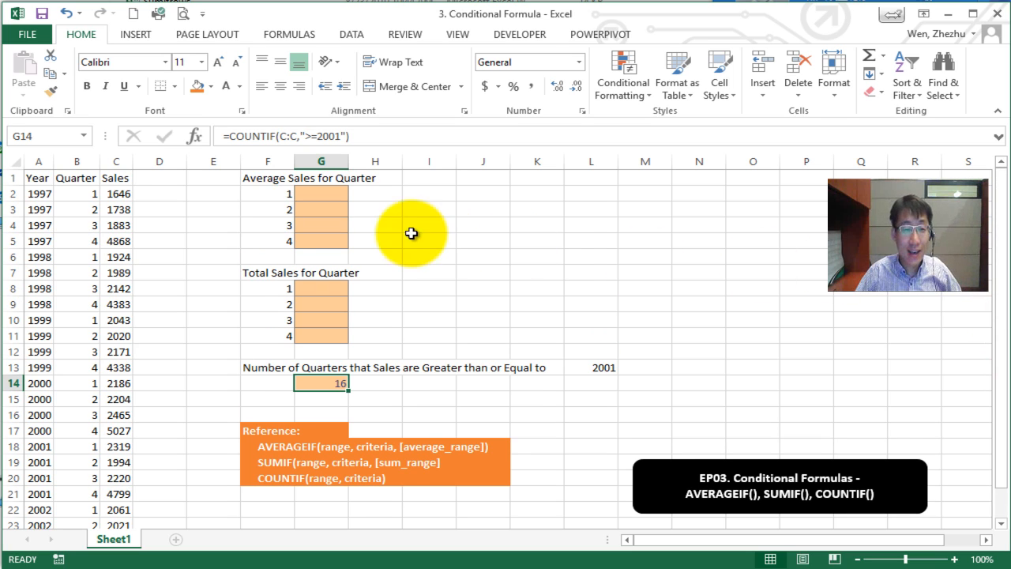
{"action": "left_click_drag", "start_coordinate": [240, 178], "coordinate": [441, 244]}
{"action": "left_click", "coordinate": [665, 568]}
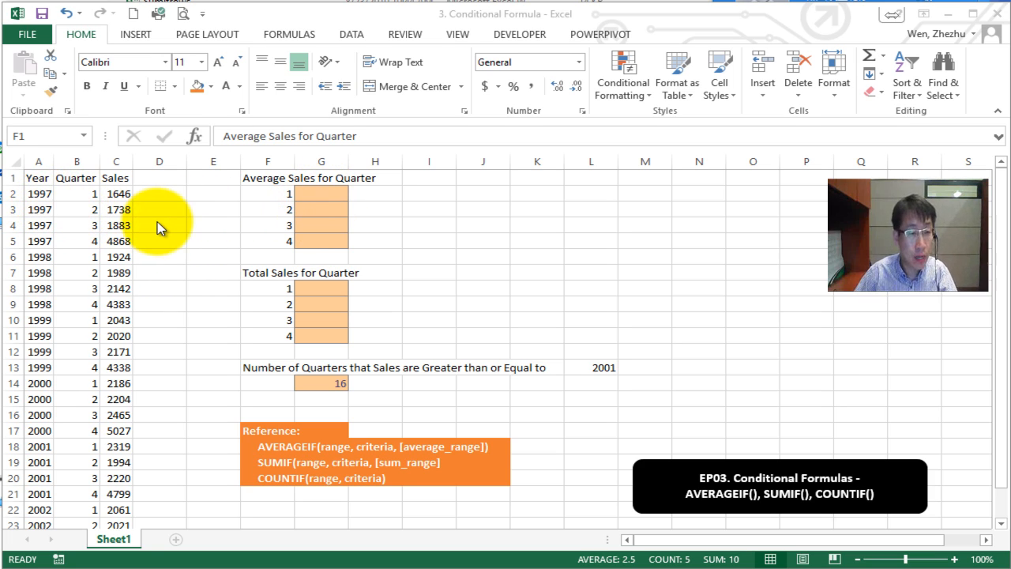
{"action": "left_click", "coordinate": [335, 192]}
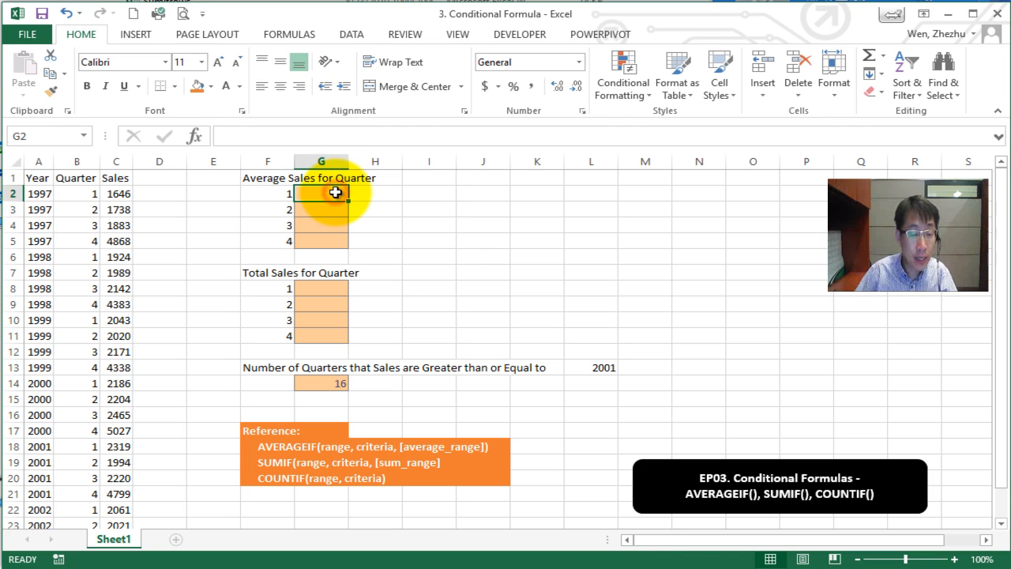
{"action": "type", "text": "=average"}
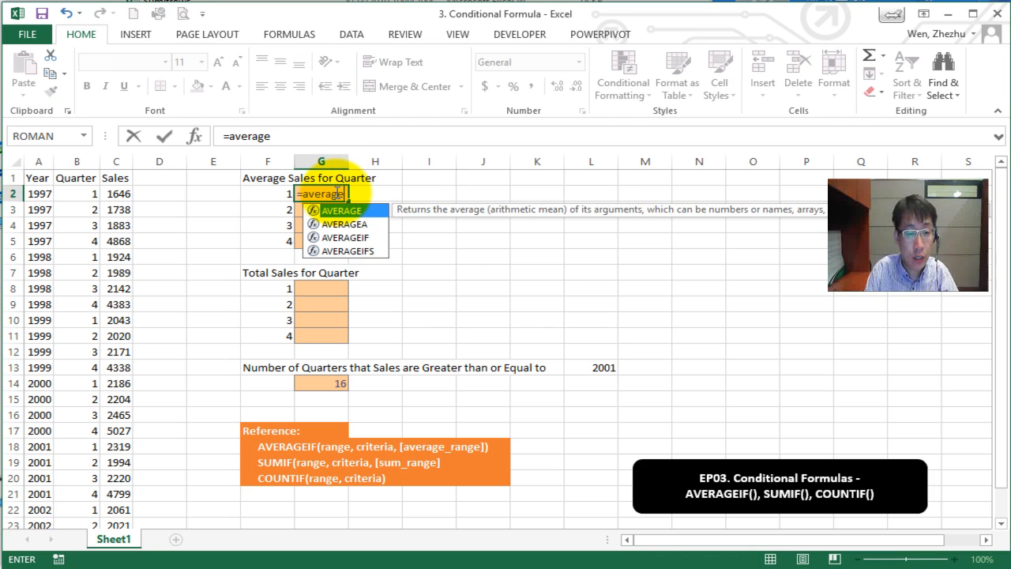
{"action": "type", "text": "if("}
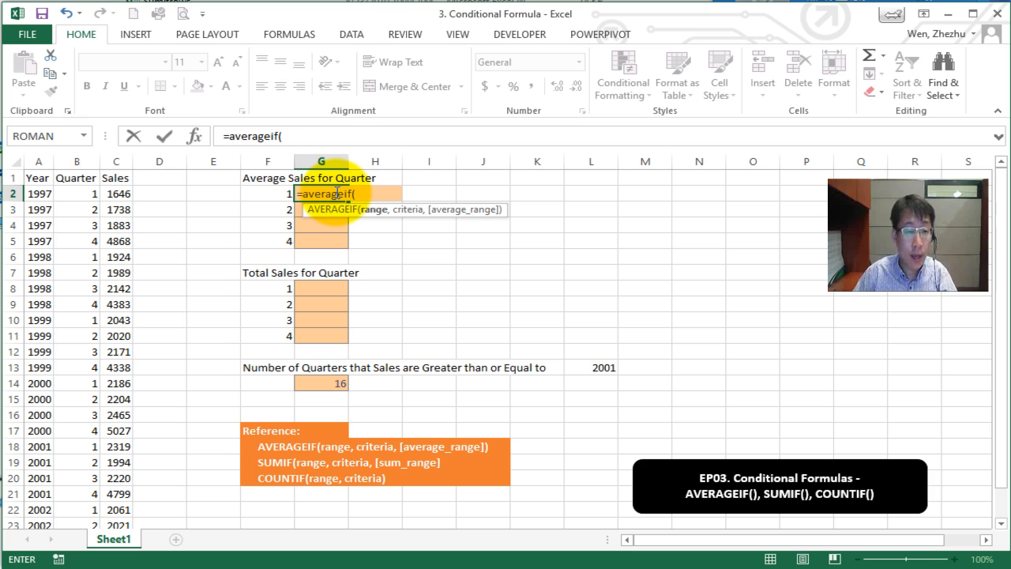
{"action": "left_click", "coordinate": [193, 135]}
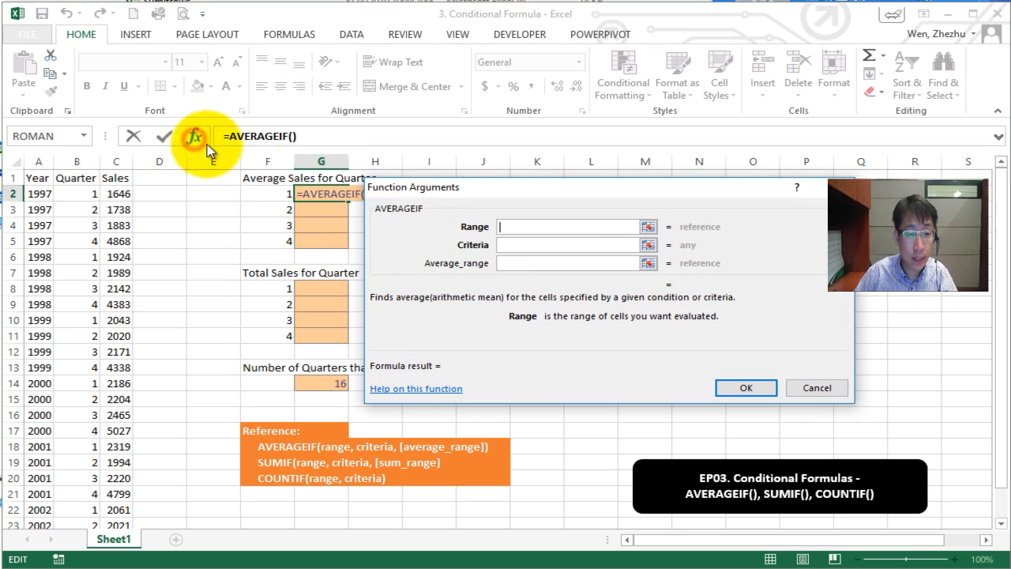
{"action": "left_click_drag", "start_coordinate": [524, 190], "coordinate": [484, 241]}
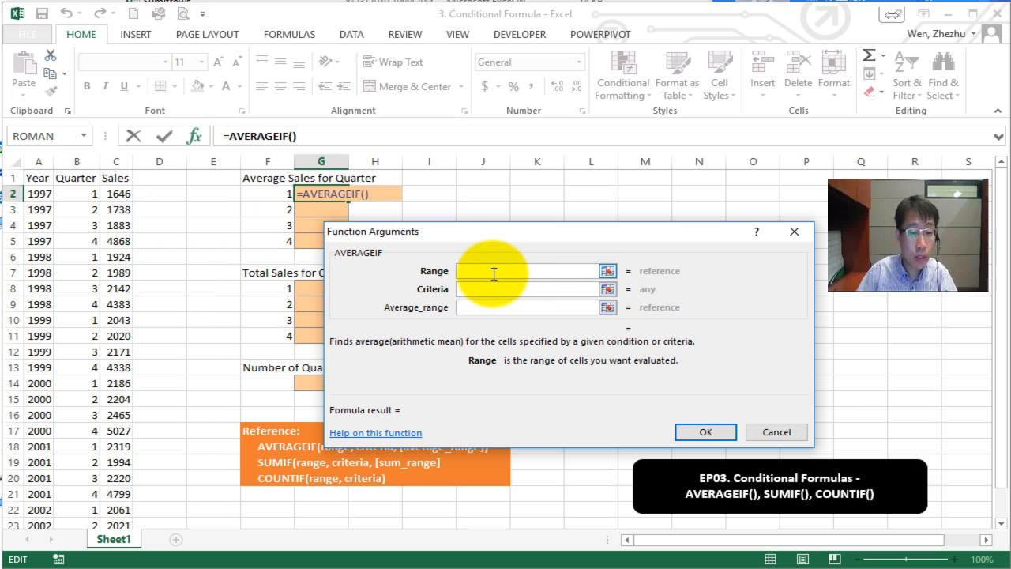
Set the AVERAGEIF range to B:B, criteria to F2 and average range to C:C, and accept the formula.
{"action": "type", "text": "B:B"}
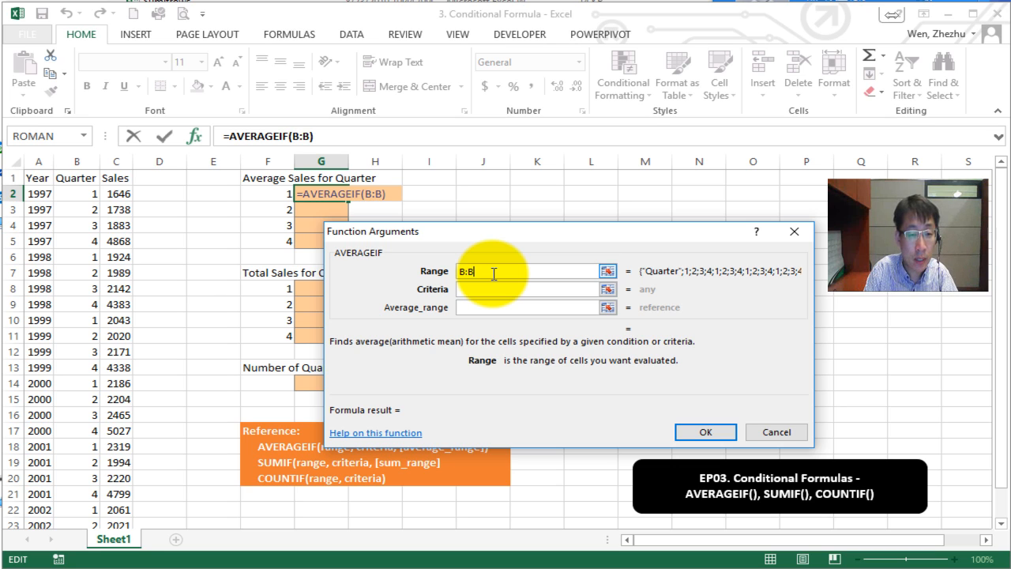
{"action": "key", "text": "Tab"}
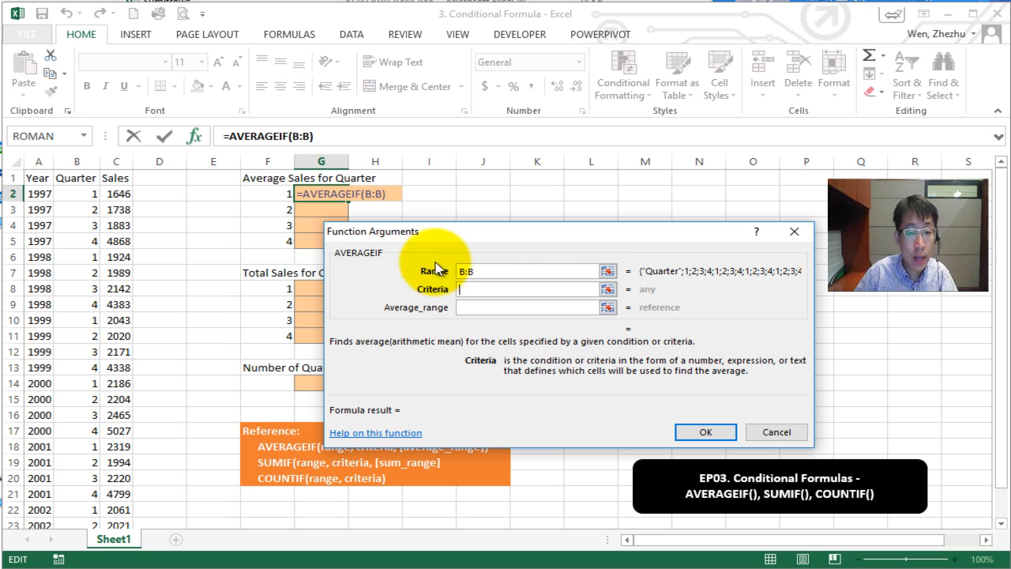
{"action": "left_click", "coordinate": [275, 193]}
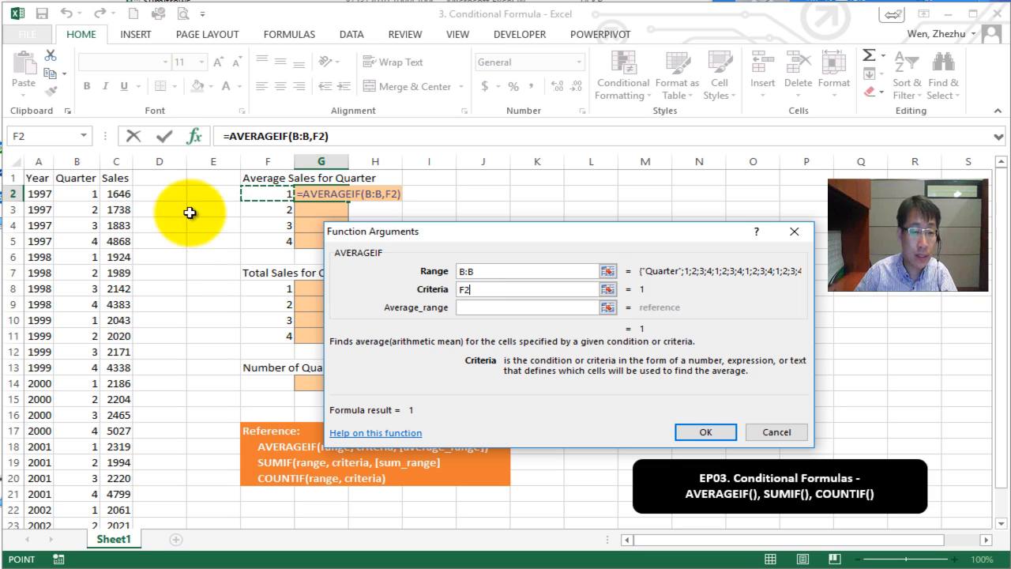
{"action": "left_click", "coordinate": [486, 308]}
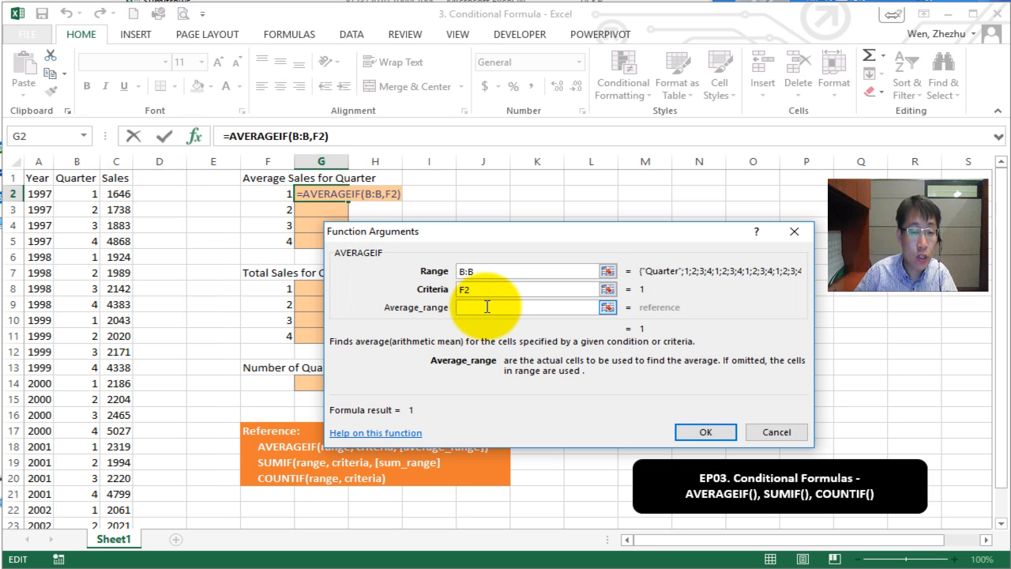
{"action": "type", "text": "C"}
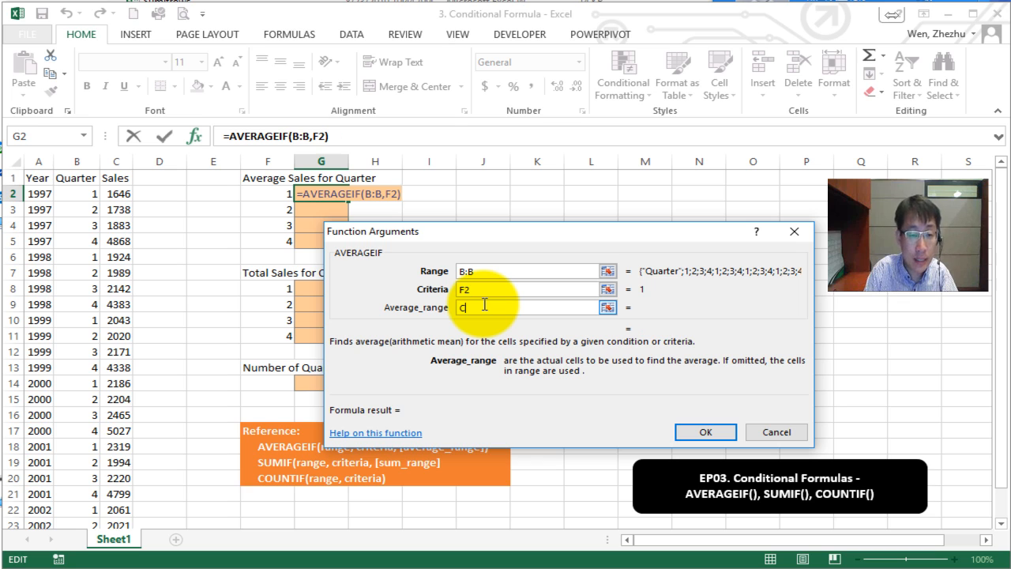
{"action": "type", "text": ":C"}
{"action": "left_click", "coordinate": [484, 290]}
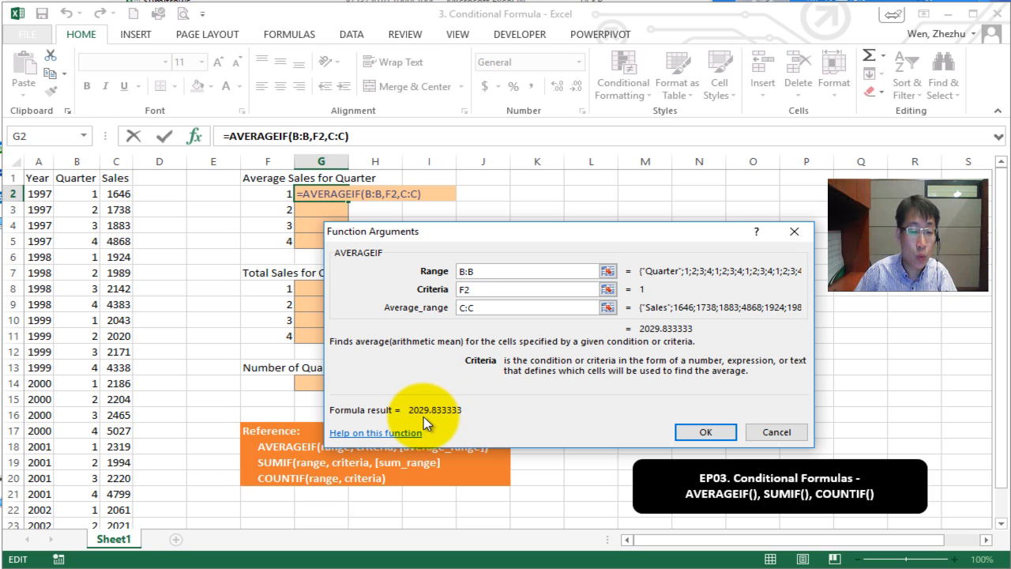
{"action": "left_click", "coordinate": [698, 432]}
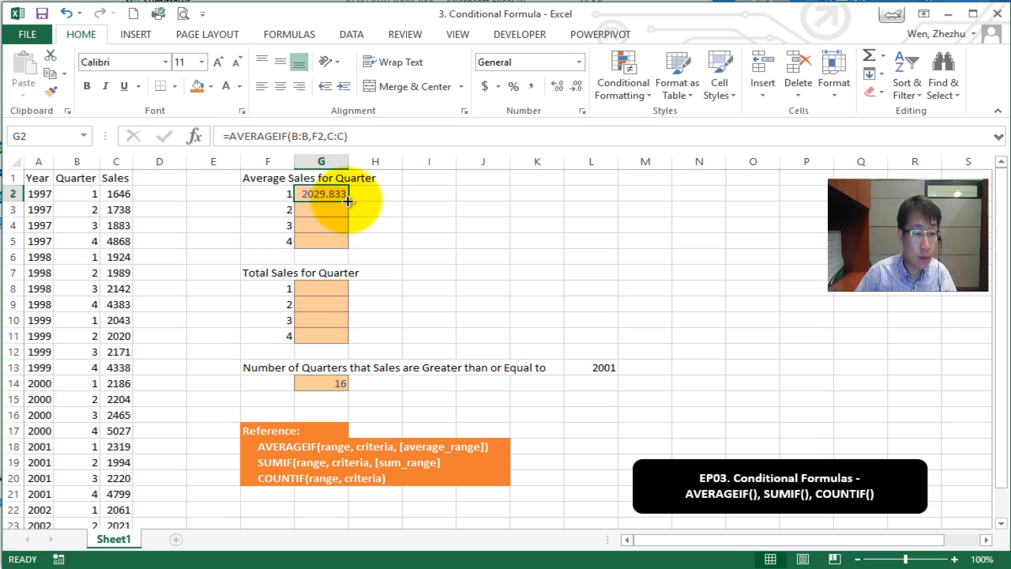
Fill the average formula from G2 down to G5, format the cells as Accounting and widen column G.
{"action": "left_click_drag", "start_coordinate": [348, 202], "coordinate": [342, 247]}
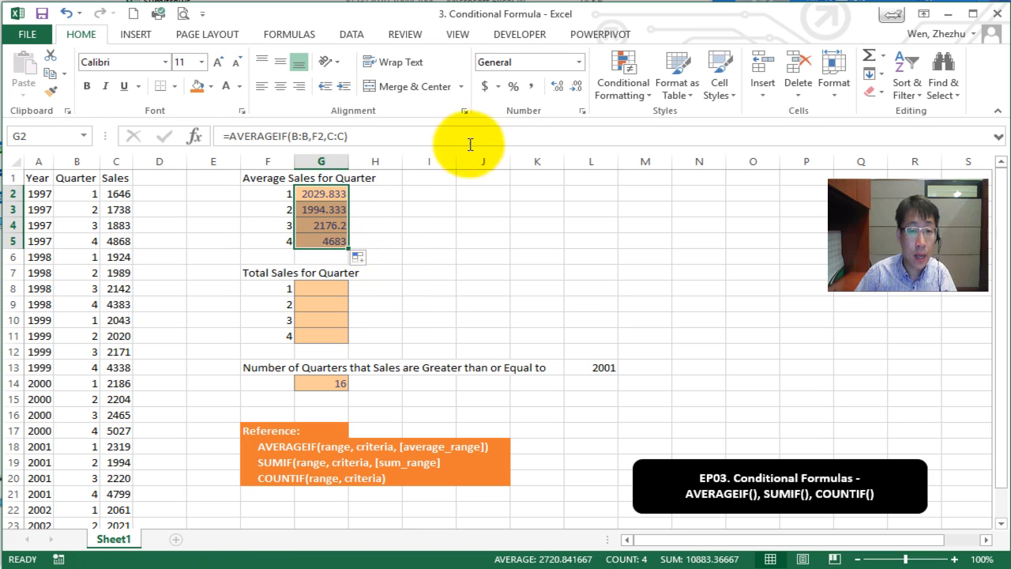
{"action": "left_click", "coordinate": [490, 86]}
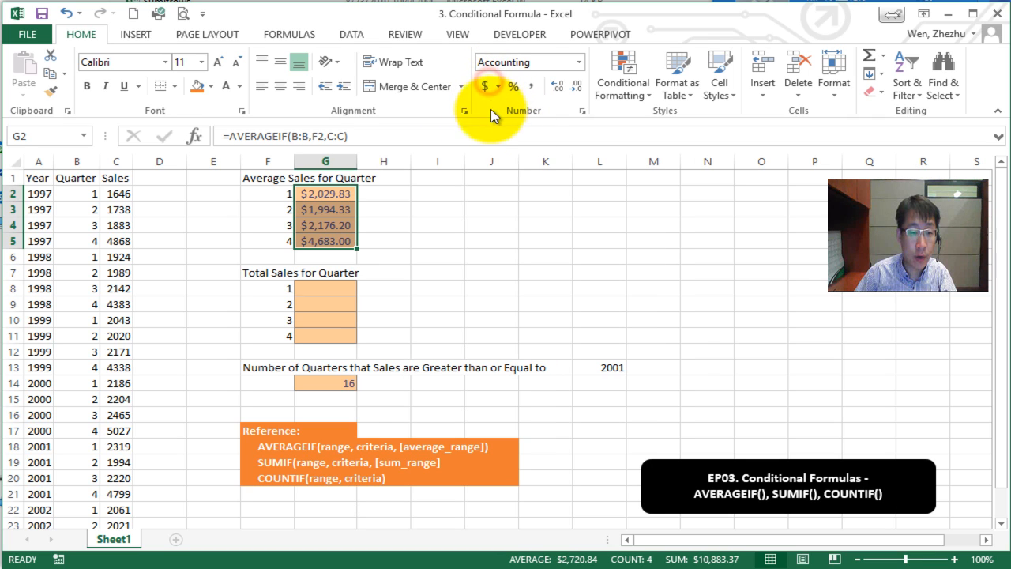
{"action": "left_click_drag", "start_coordinate": [349, 161], "coordinate": [368, 162]}
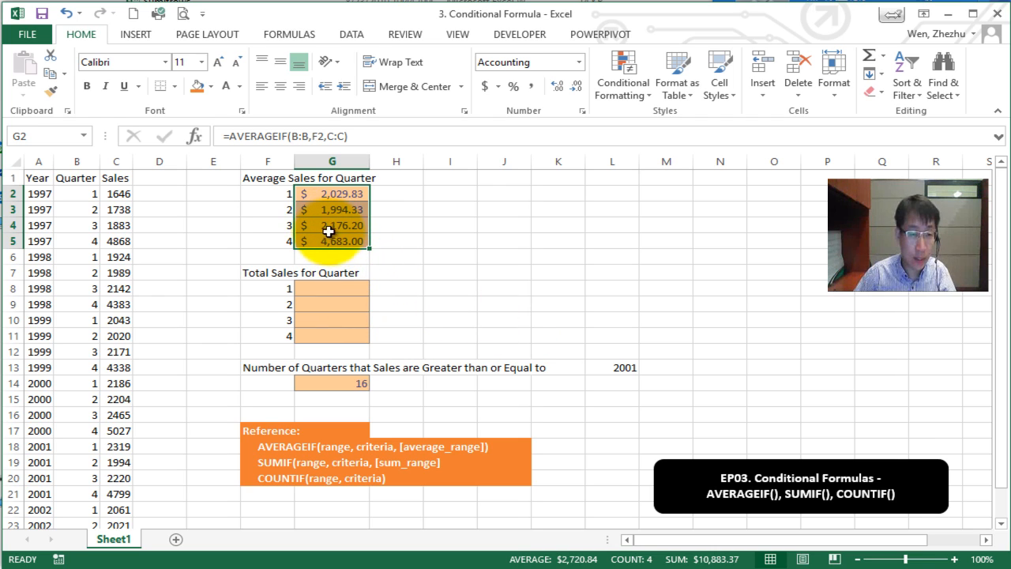
Start a SUMIF formula in cell G8 for quarter 1 and open its function arguments.
{"action": "left_click", "coordinate": [320, 289]}
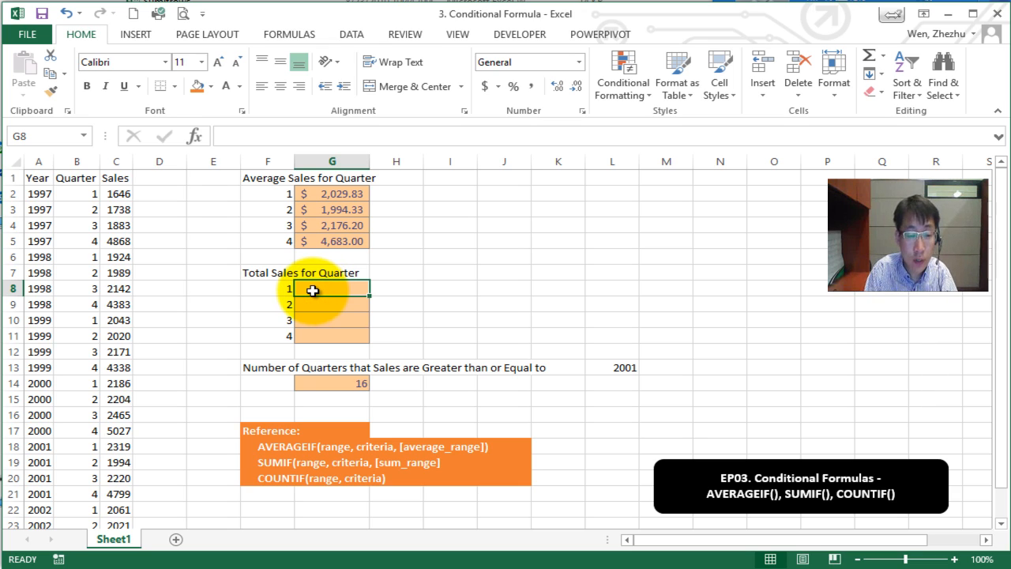
{"action": "type", "text": "="}
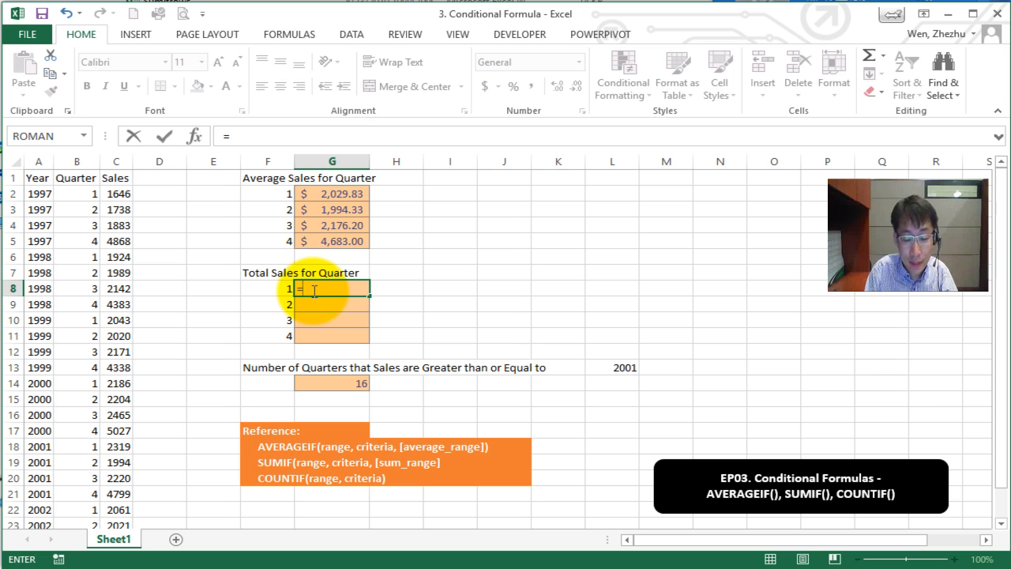
{"action": "type", "text": "sum"}
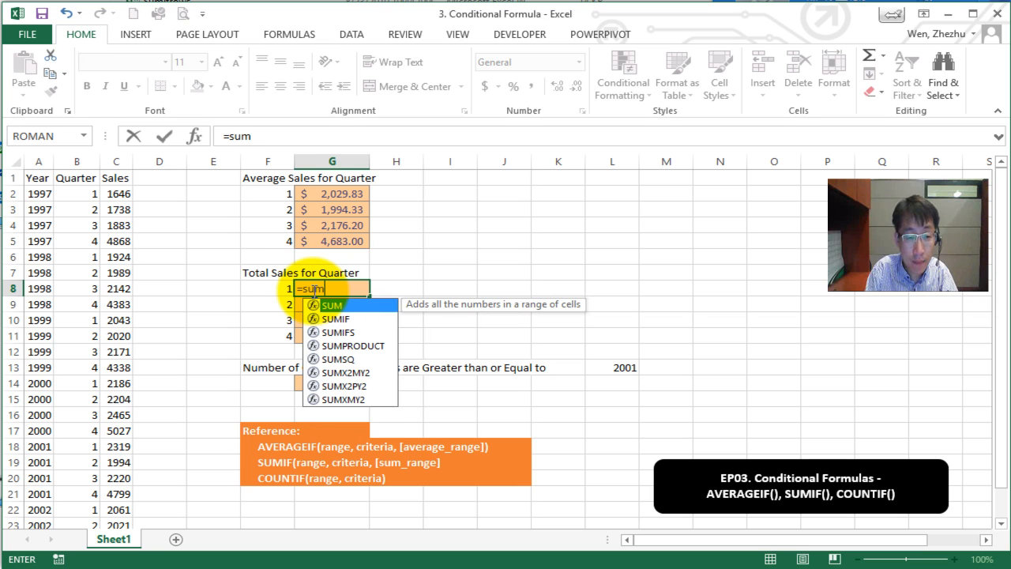
{"action": "type", "text": "if("}
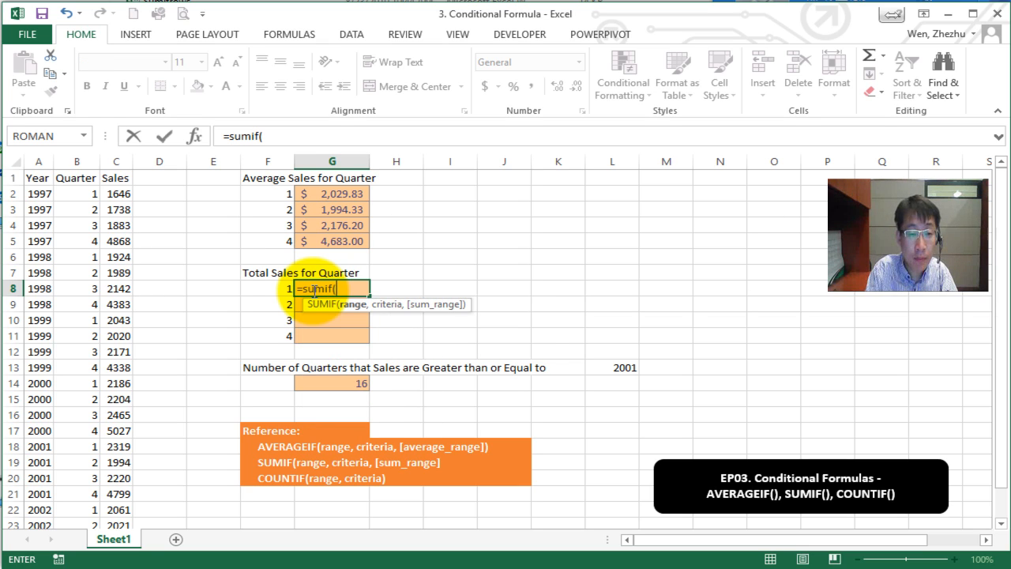
{"action": "left_click", "coordinate": [194, 136]}
{"action": "left_click_drag", "start_coordinate": [553, 230], "coordinate": [629, 181]}
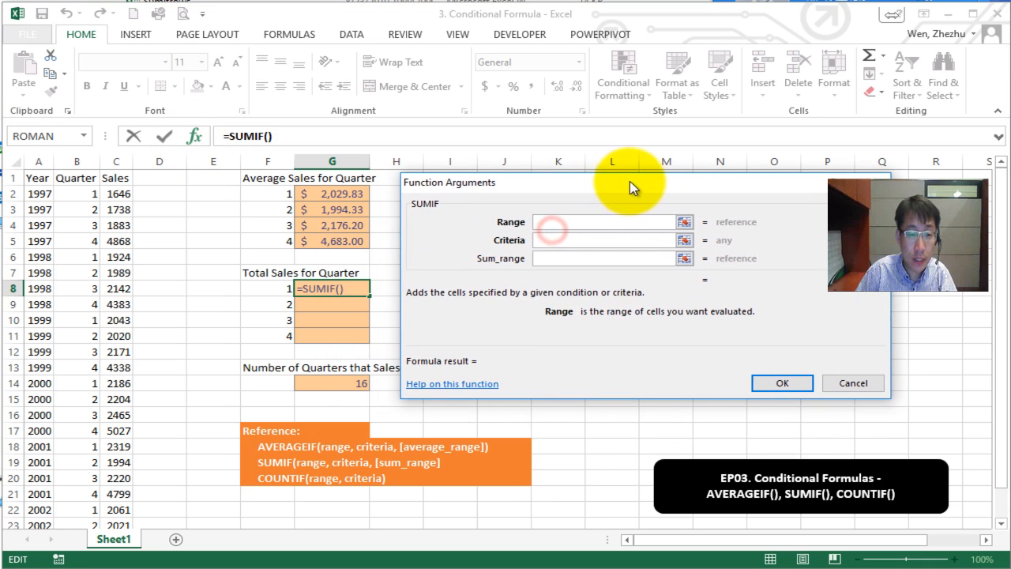
Set the SUMIF range to B:B, criteria to F8 and sum range to C:C, and accept the formula.
{"action": "left_click", "coordinate": [612, 222]}
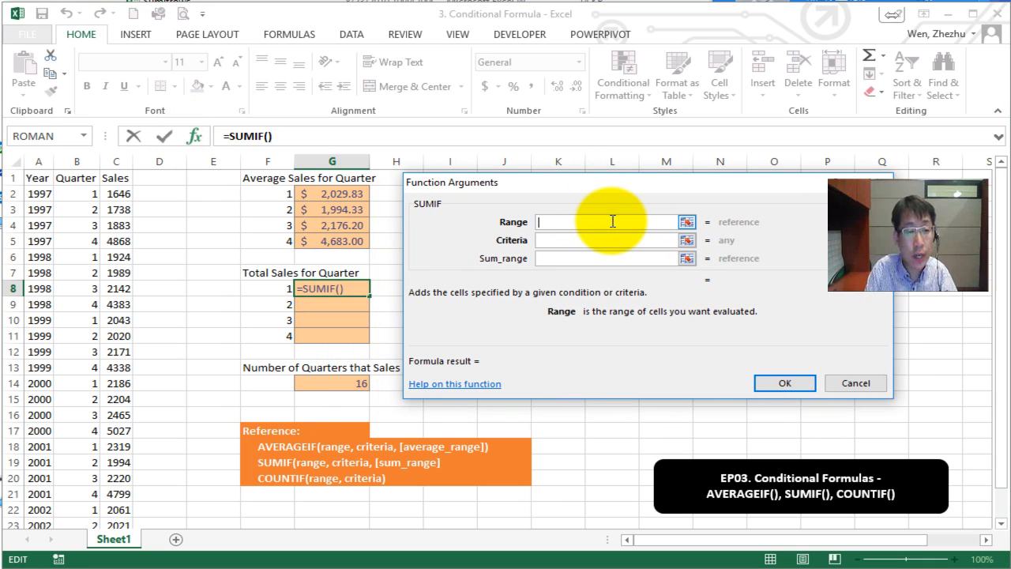
{"action": "type", "text": "B:B"}
{"action": "key", "text": "Tab"}
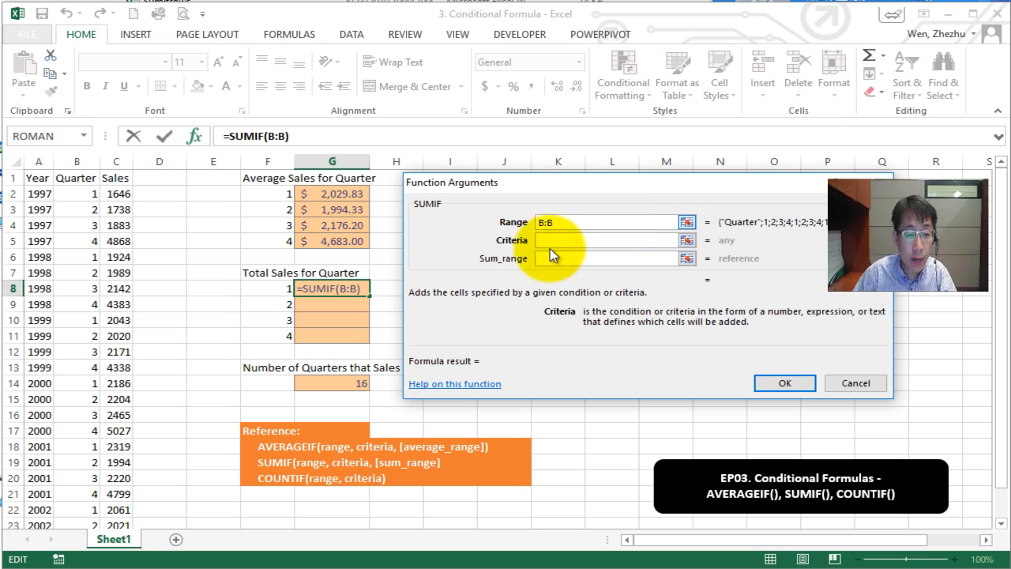
{"action": "left_click", "coordinate": [272, 291]}
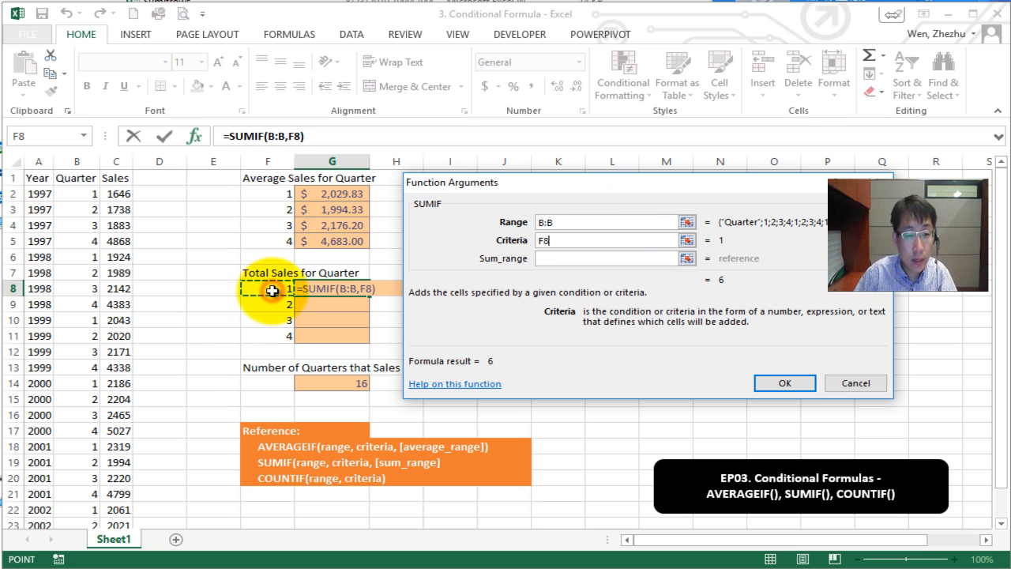
{"action": "left_click", "coordinate": [563, 241]}
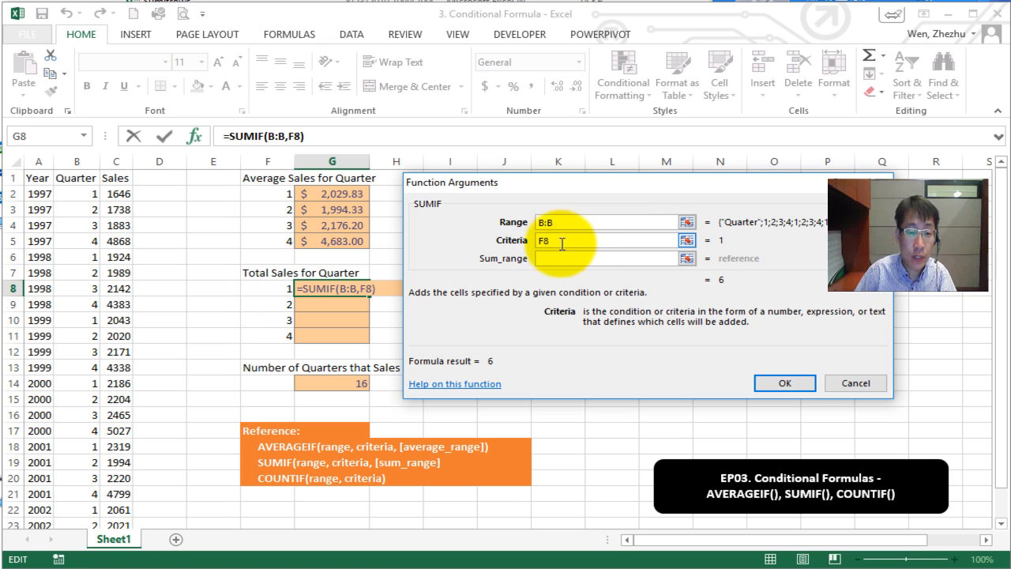
{"action": "left_click_drag", "start_coordinate": [562, 242], "coordinate": [535, 243]}
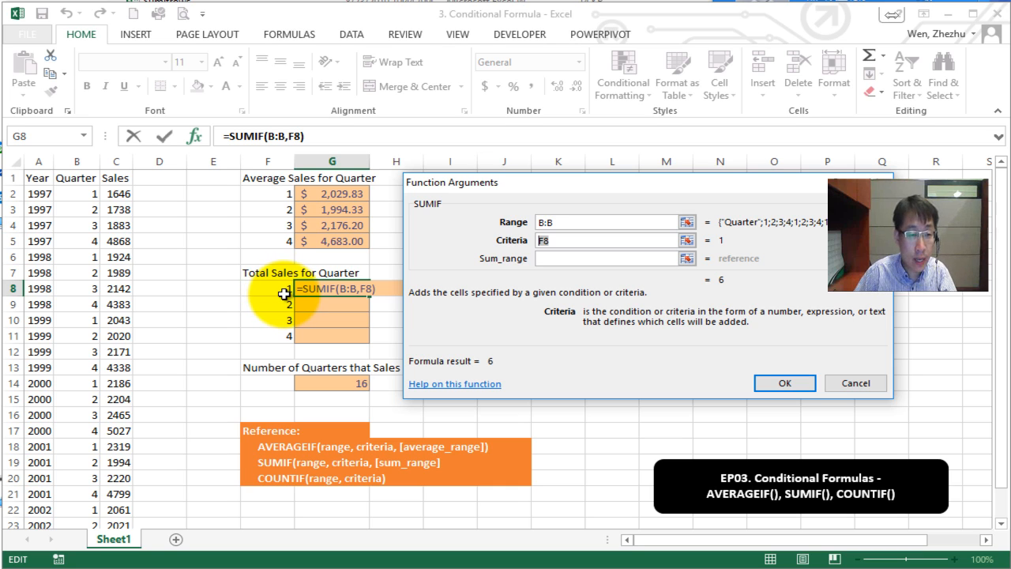
{"action": "left_click", "coordinate": [559, 259]}
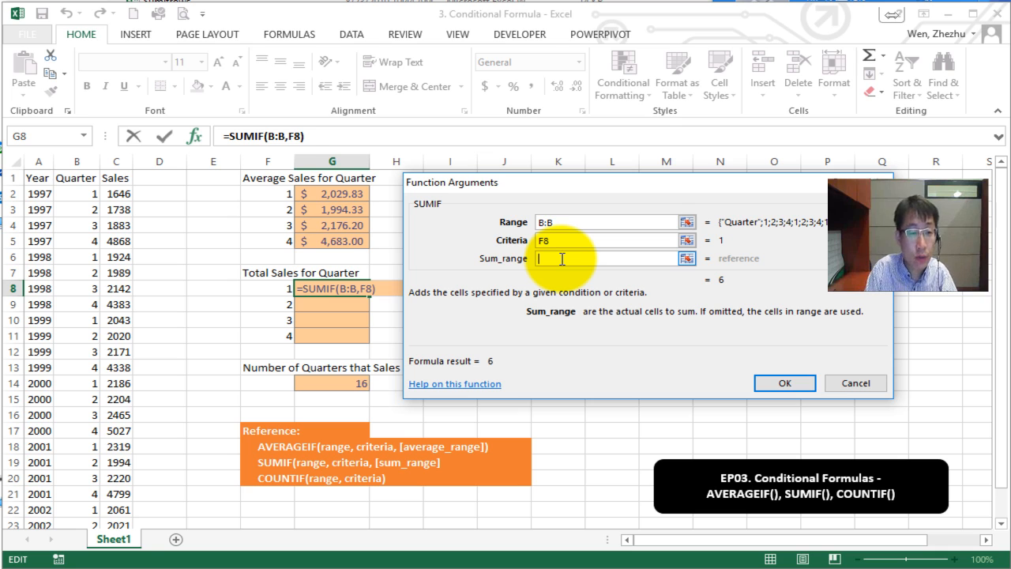
{"action": "type", "text": "C:C"}
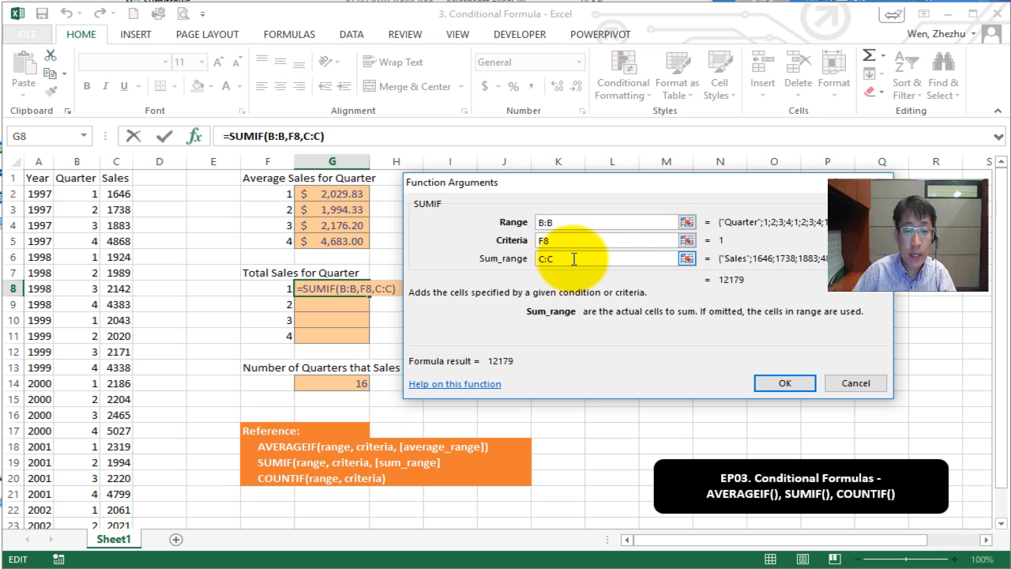
{"action": "left_click", "coordinate": [782, 383]}
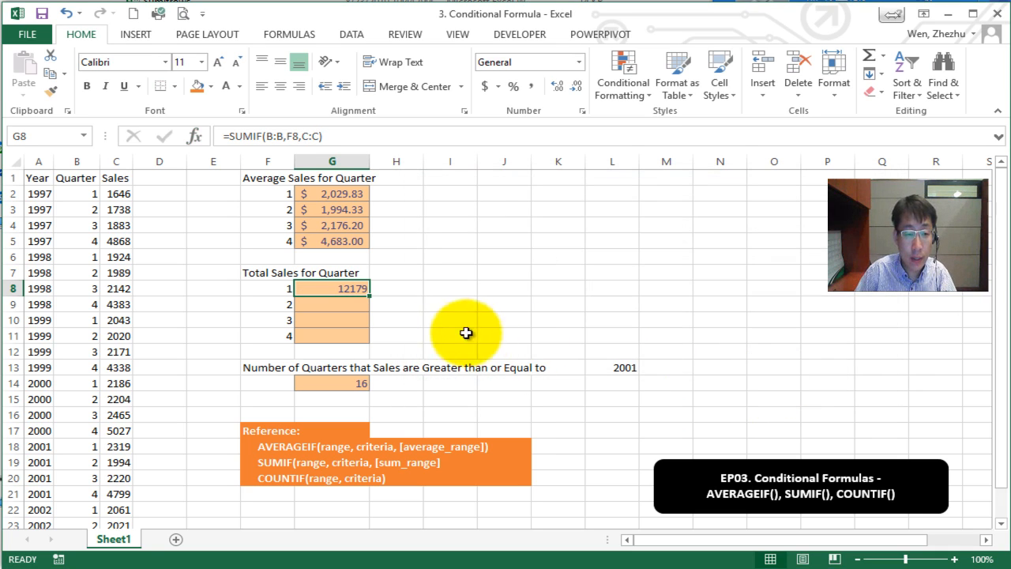
Fill the total sales formula from G8 down to G11 and format the cells as Accounting.
{"action": "left_click_drag", "start_coordinate": [369, 295], "coordinate": [365, 349]}
{"action": "left_click_drag", "start_coordinate": [360, 289], "coordinate": [346, 332]}
{"action": "left_click", "coordinate": [485, 86]}
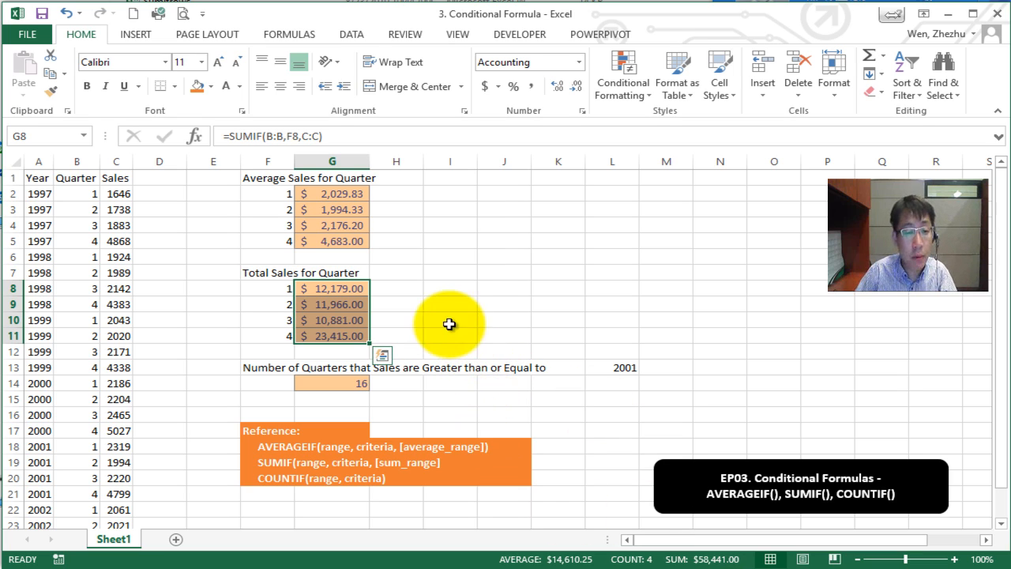
{"action": "left_click", "coordinate": [452, 272]}
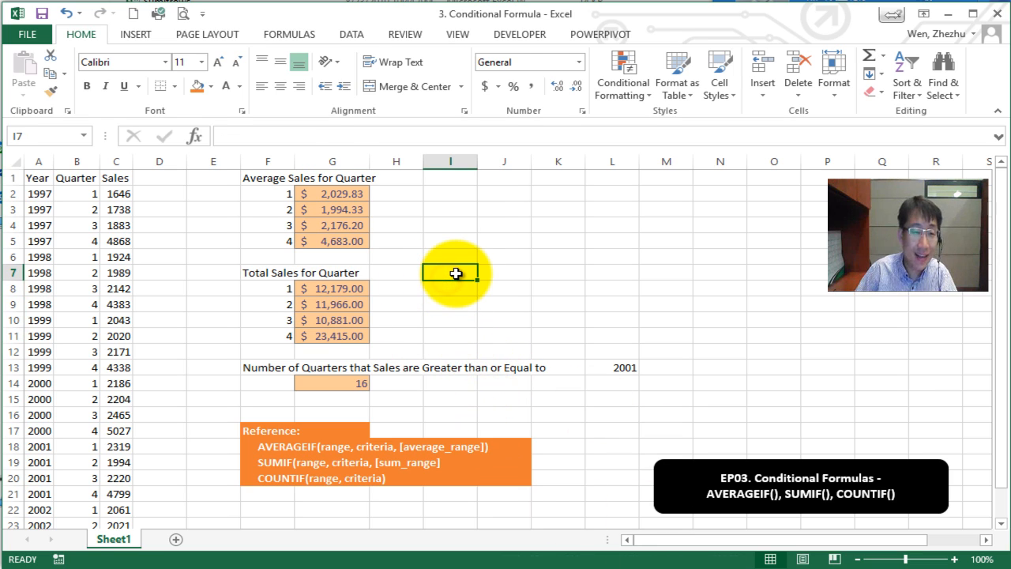
{"action": "left_click", "coordinate": [501, 245]}
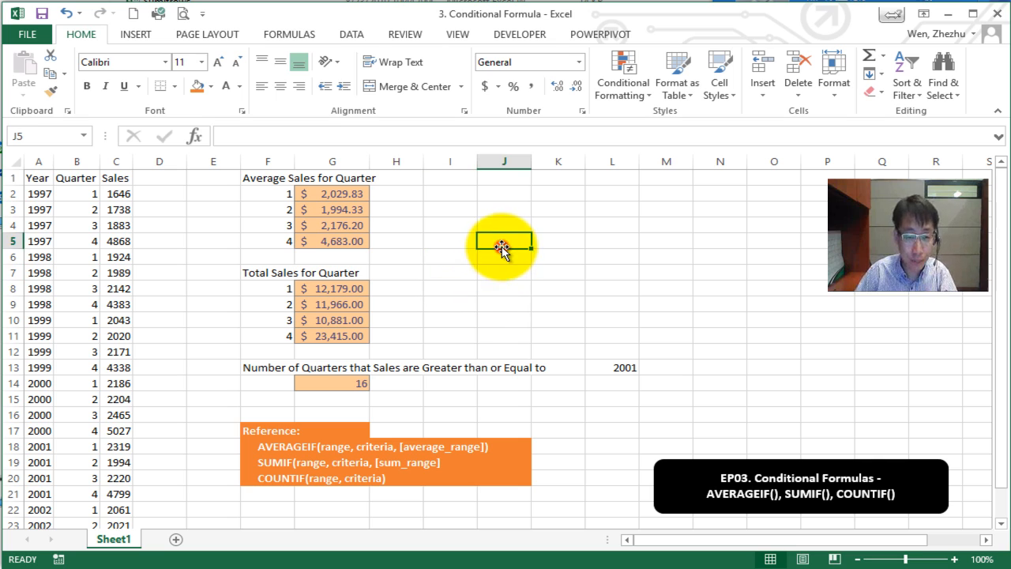
Try to move only the reference cells F17:F20 down to row 22, and undo the move.
{"action": "left_click", "coordinate": [269, 426]}
{"action": "left_click_drag", "start_coordinate": [269, 424], "coordinate": [279, 445]}
{"action": "scroll", "coordinate": [279, 445], "scroll_direction": "up", "scroll_amount": 3}
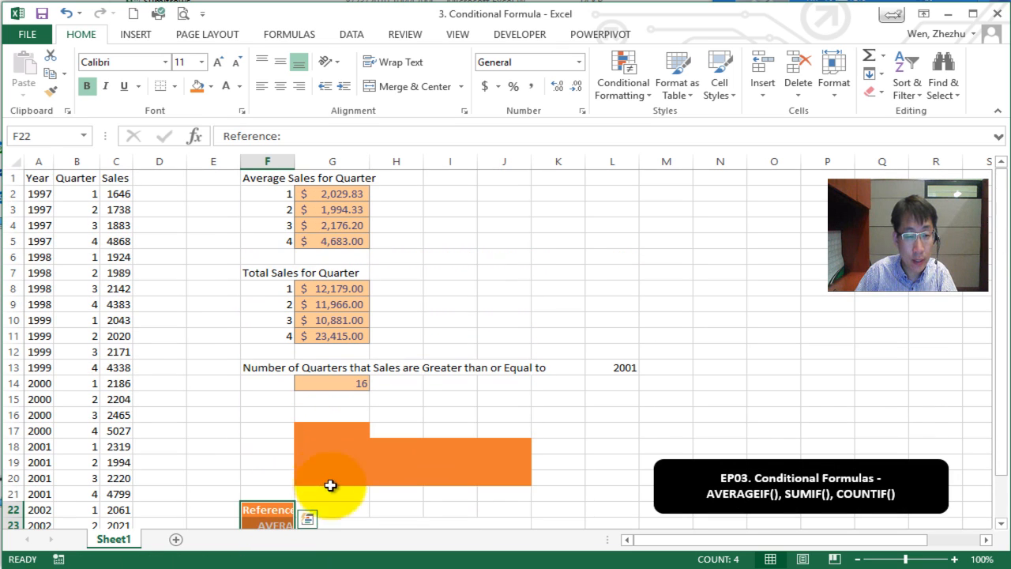
{"action": "left_click", "coordinate": [291, 431]}
{"action": "key", "text": "ctrl+z"}
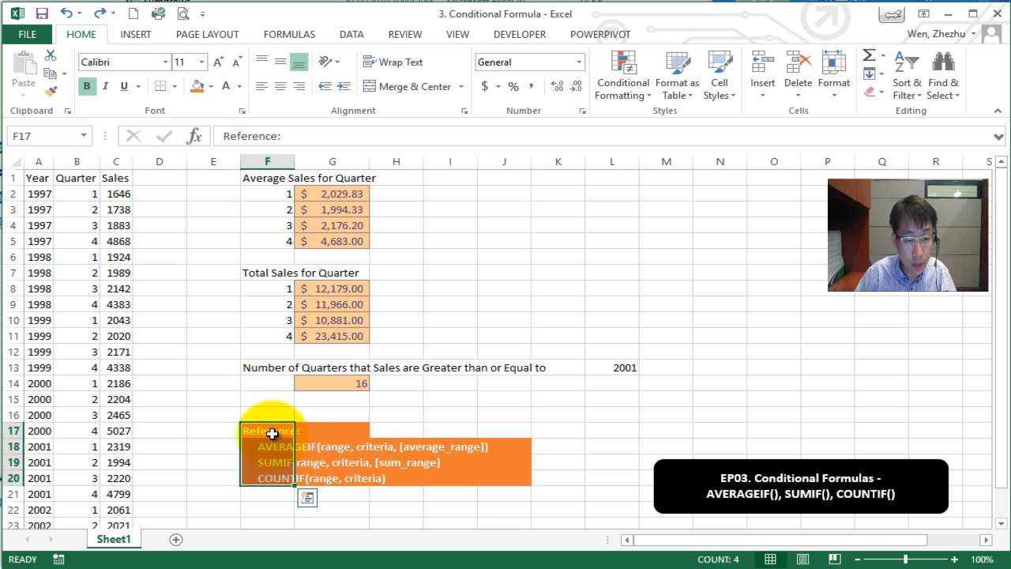
Move the whole reference block F17:J20 down so that it starts at cell F22.
{"action": "left_click_drag", "start_coordinate": [271, 429], "coordinate": [511, 493]}
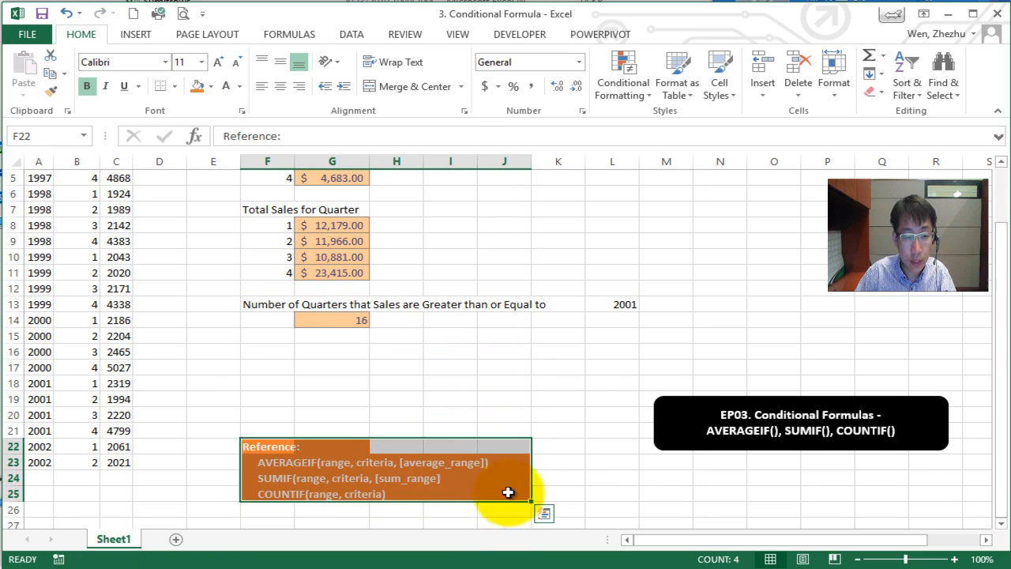
{"action": "scroll", "coordinate": [287, 451], "scroll_direction": "up", "scroll_amount": 2}
Enter the label "Total Sales for Quarters that Sales are Smaller than or Equal to" in cell F16.
{"action": "left_click", "coordinate": [288, 417]}
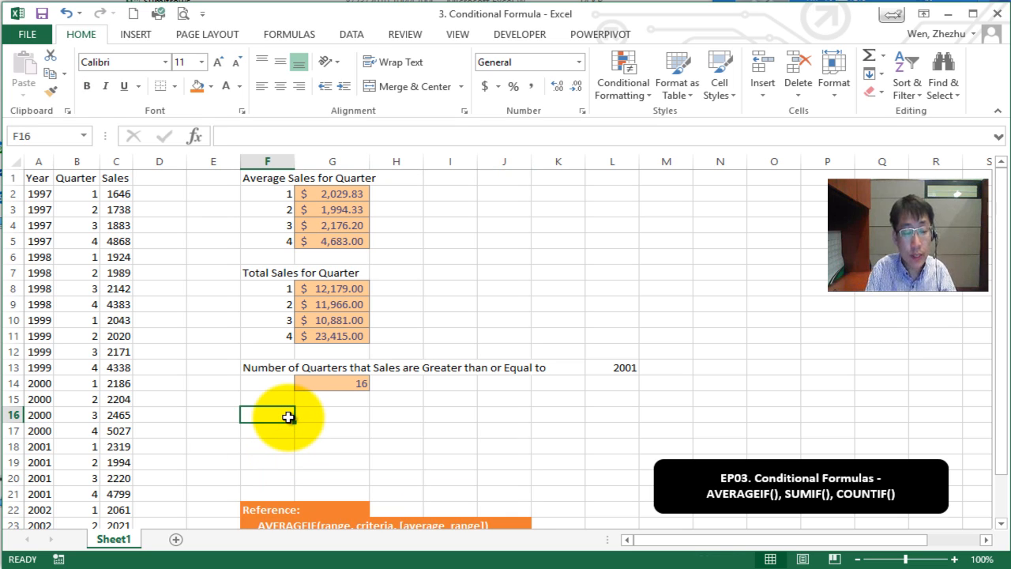
{"action": "type", "text": "Total s"}
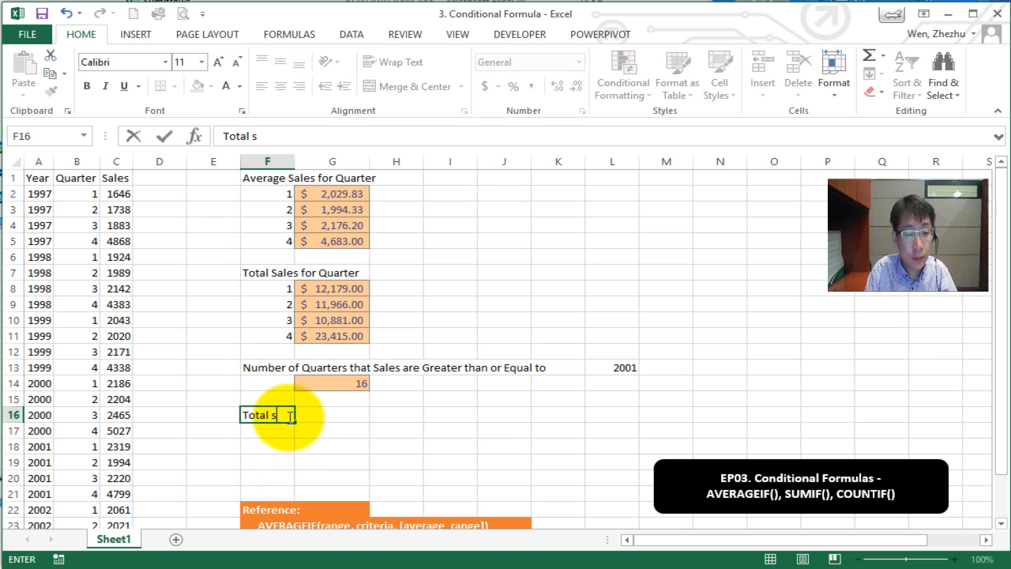
{"action": "type", "text": "ales for"}
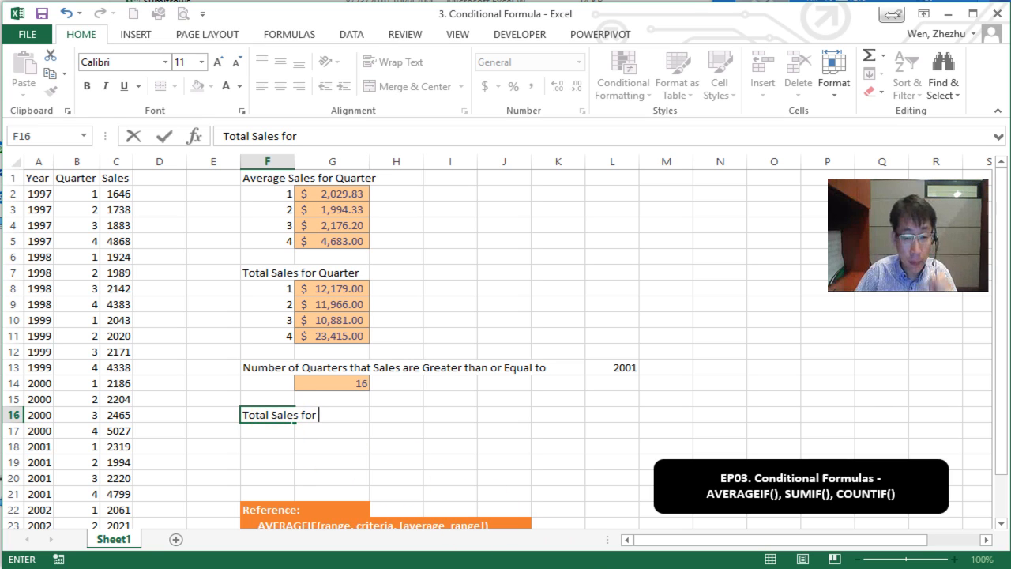
{"action": "left_click", "coordinate": [319, 136]}
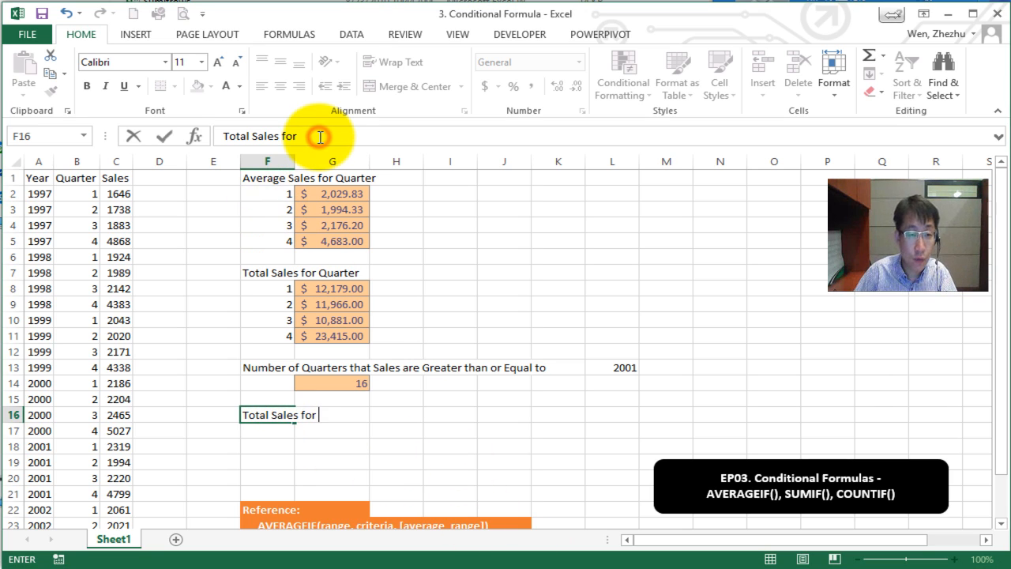
{"action": "type", "text": "r Qua"}
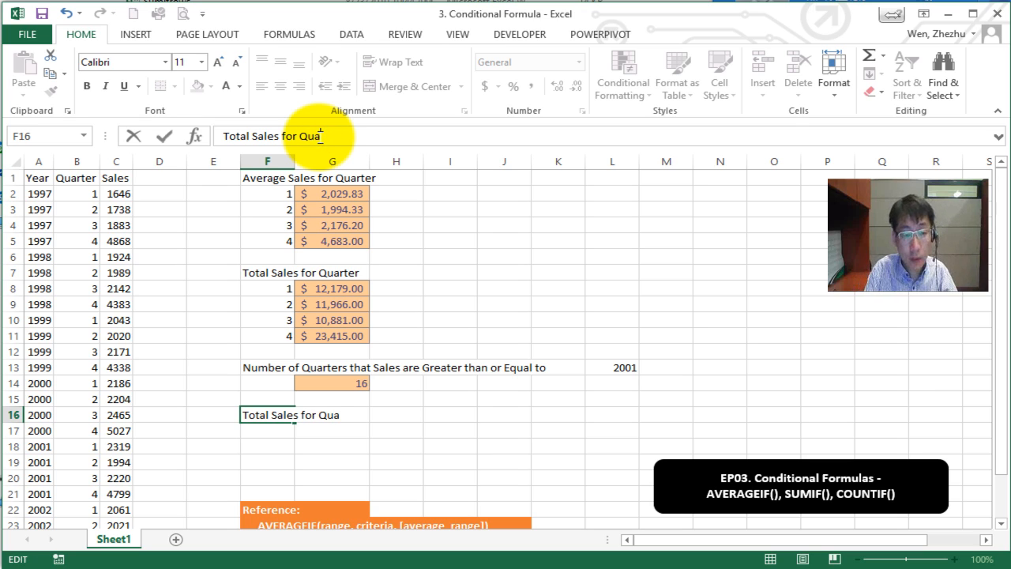
{"action": "type", "text": "rters that Slae"}
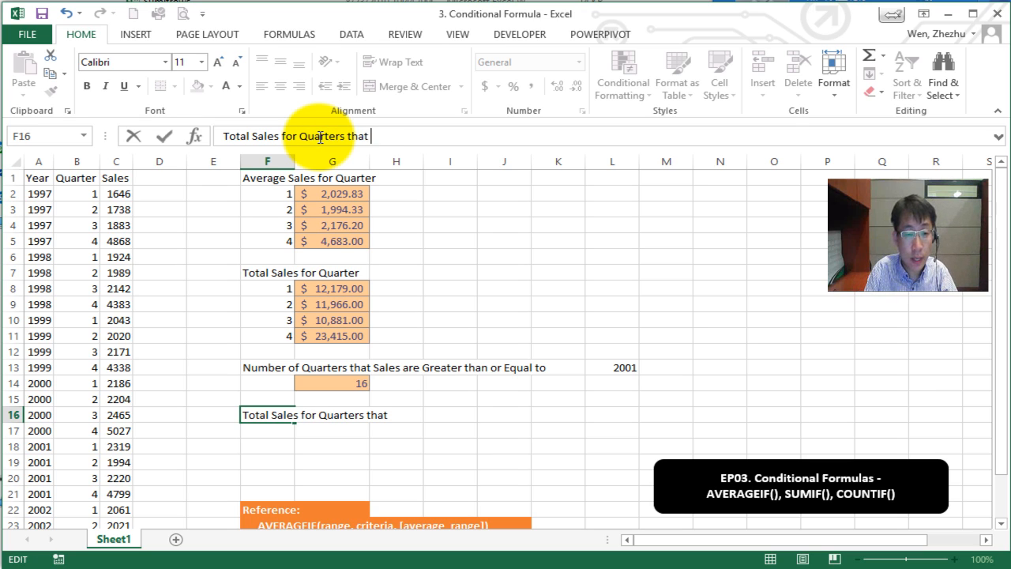
{"action": "key", "text": "BackSpace"}
{"action": "key", "text": "BackSpace"}
{"action": "key", "text": "BackSpace"}
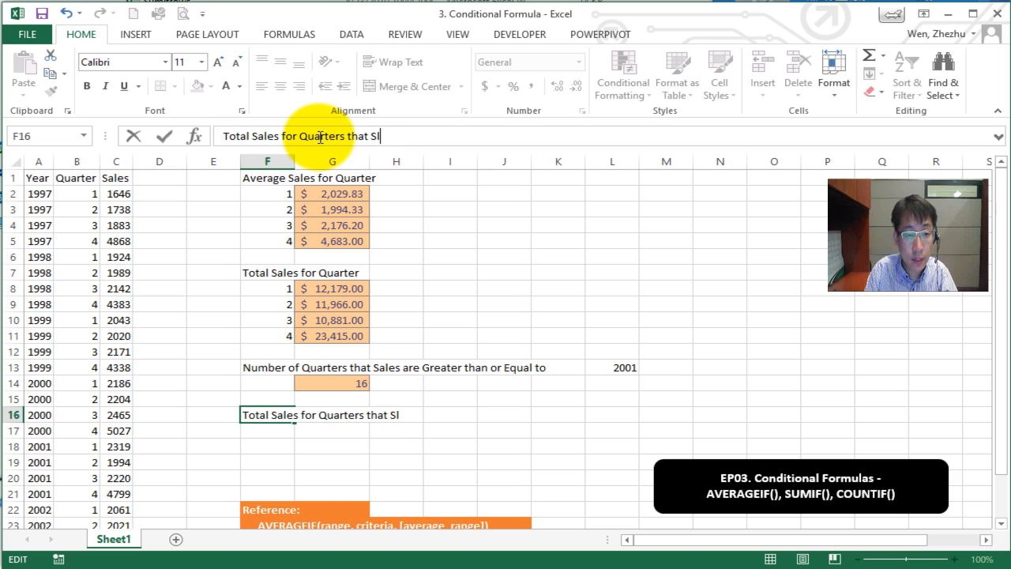
{"action": "type", "text": "ales are "}
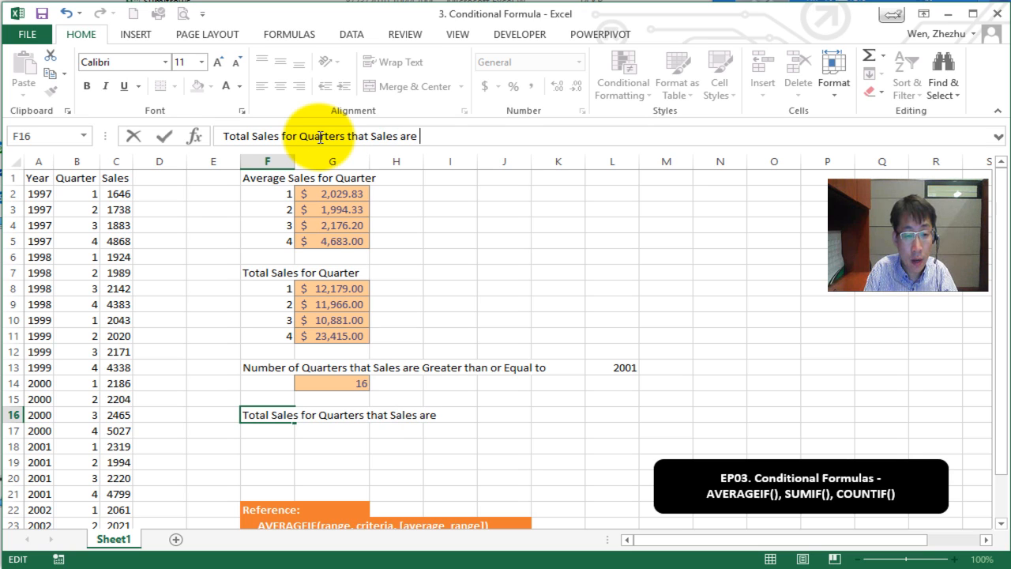
{"action": "type", "text": "Smal"}
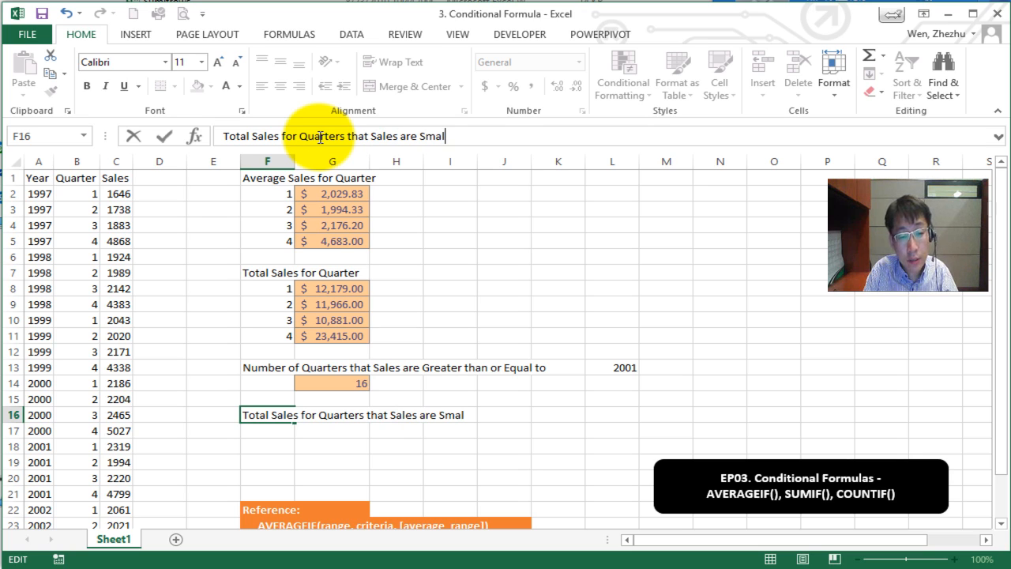
{"action": "type", "text": "ler than "}
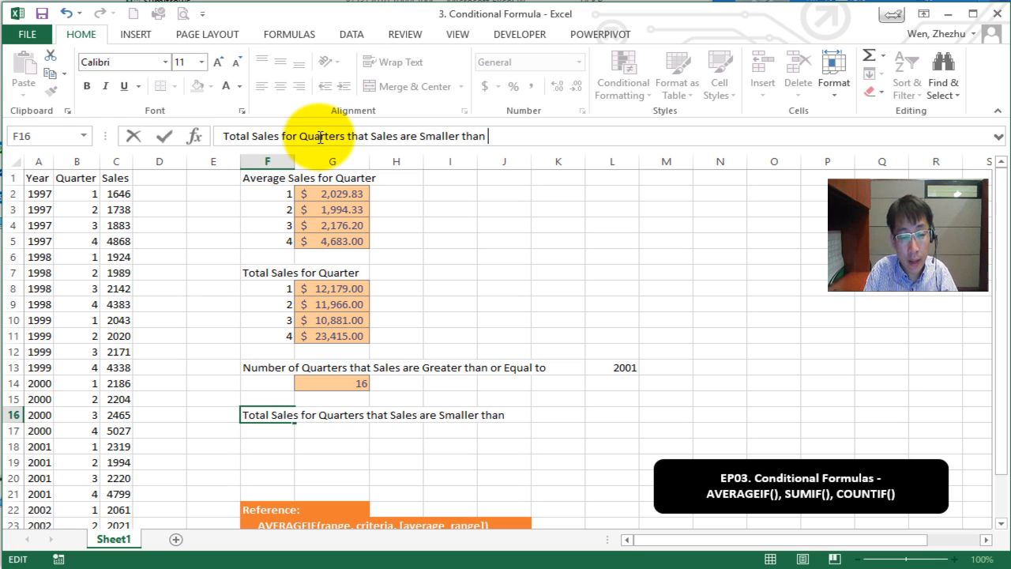
{"action": "type", "text": "or Equal "}
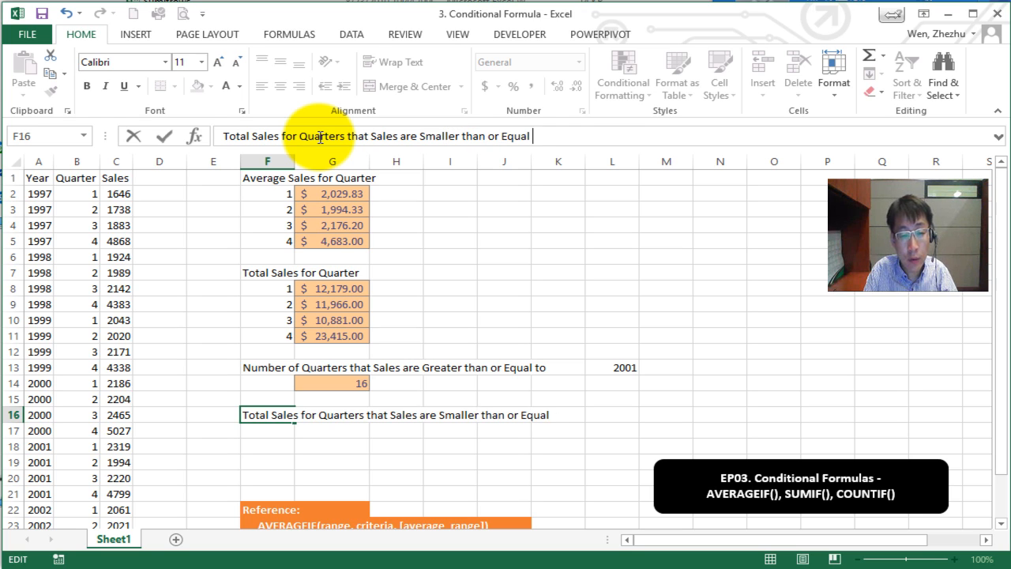
{"action": "type", "text": "to"}
{"action": "key", "text": "Return"}
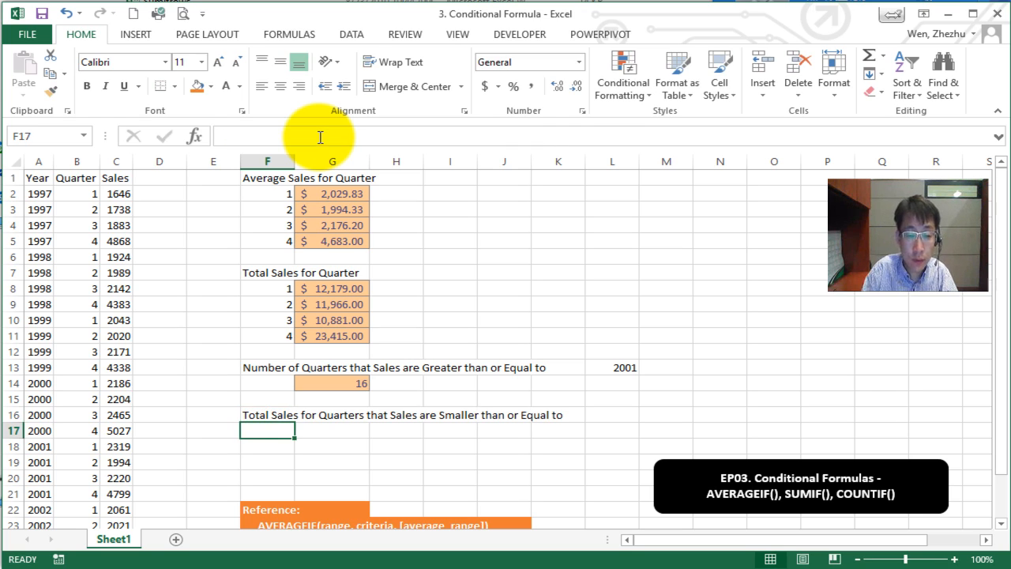
Enter the threshold value 2001 in cell L16, on the same row as the new label.
{"action": "left_click", "coordinate": [602, 414]}
{"action": "type", "text": "200"}
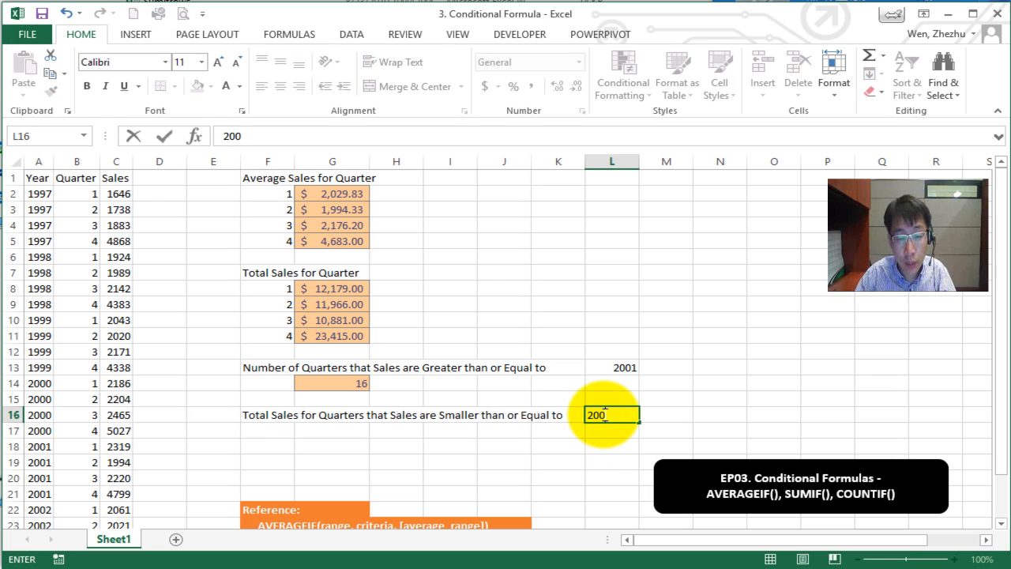
{"action": "type", "text": "1"}
{"action": "key", "text": "Return"}
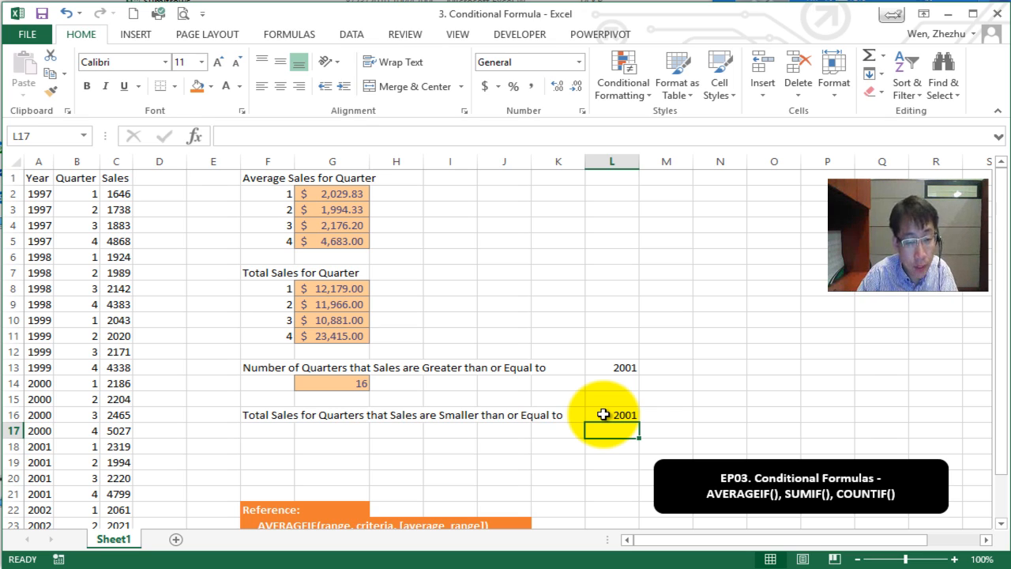
Apply the same orange cell style as the other result cells to G17.
{"action": "left_click", "coordinate": [332, 431]}
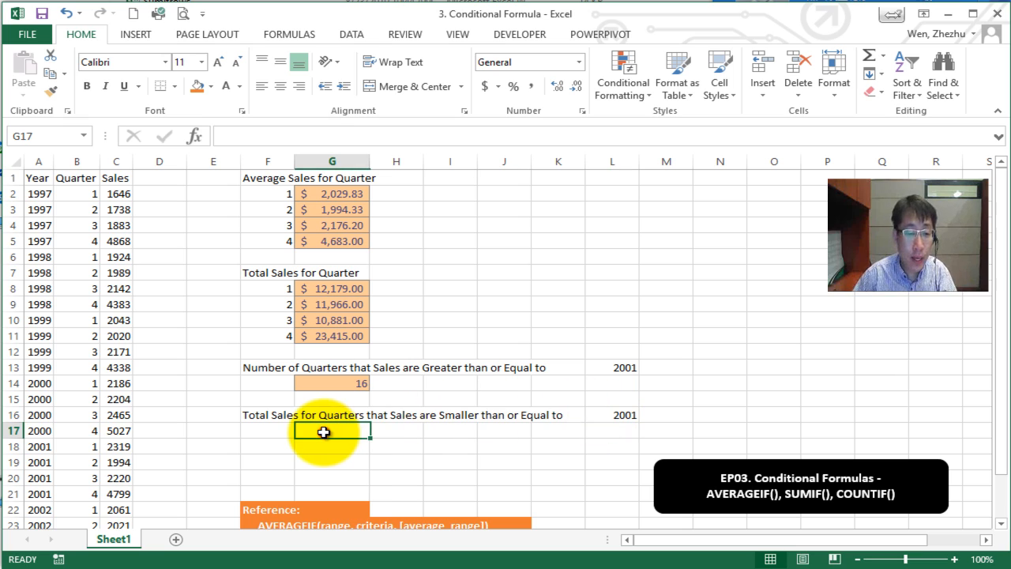
{"action": "left_click", "coordinate": [736, 90]}
{"action": "left_click", "coordinate": [1005, 173]}
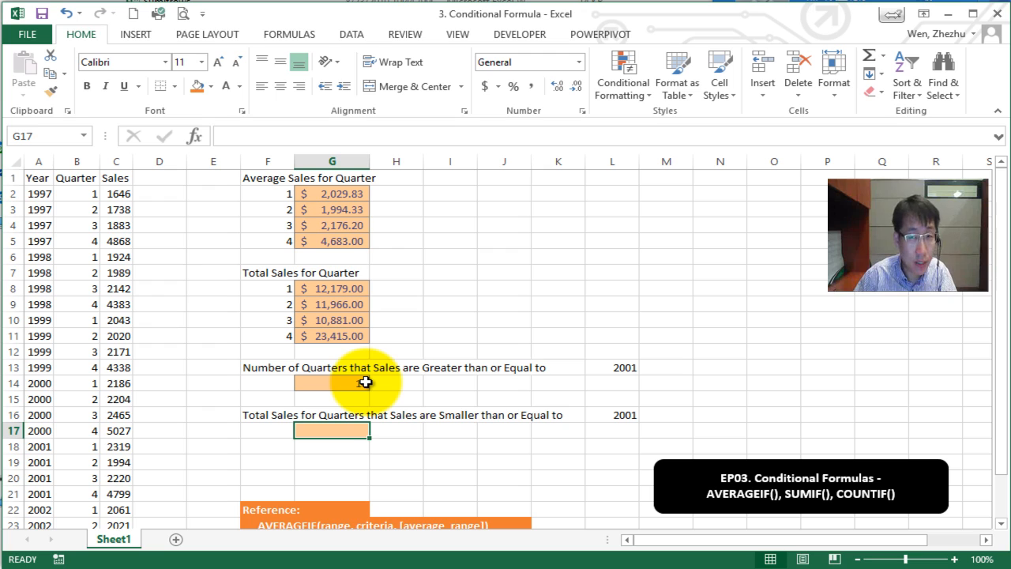
Start a SUMIF formula in G17, bring up its function arguments and set the range to C:C.
{"action": "type", "text": "="}
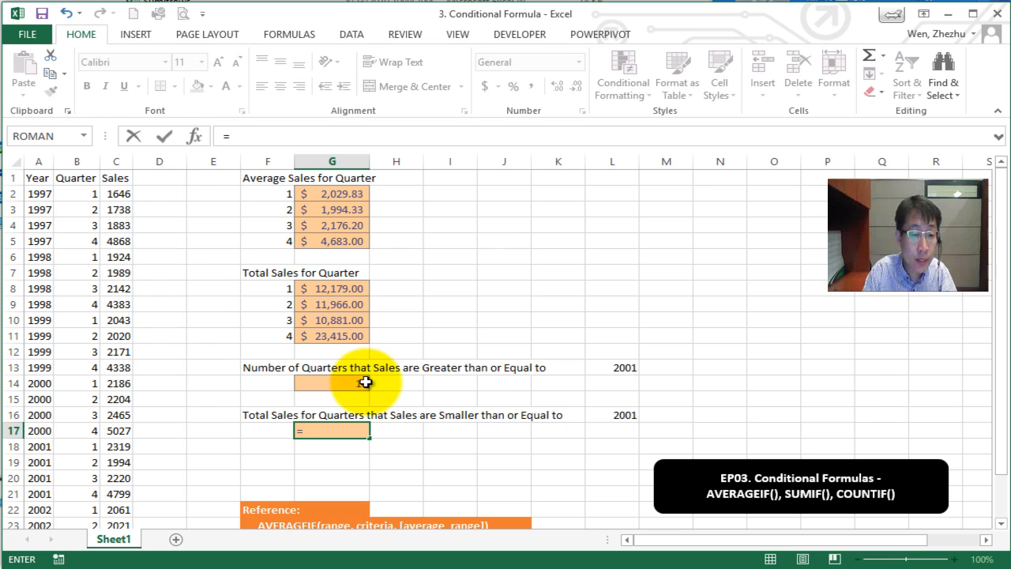
{"action": "type", "text": "sumif("}
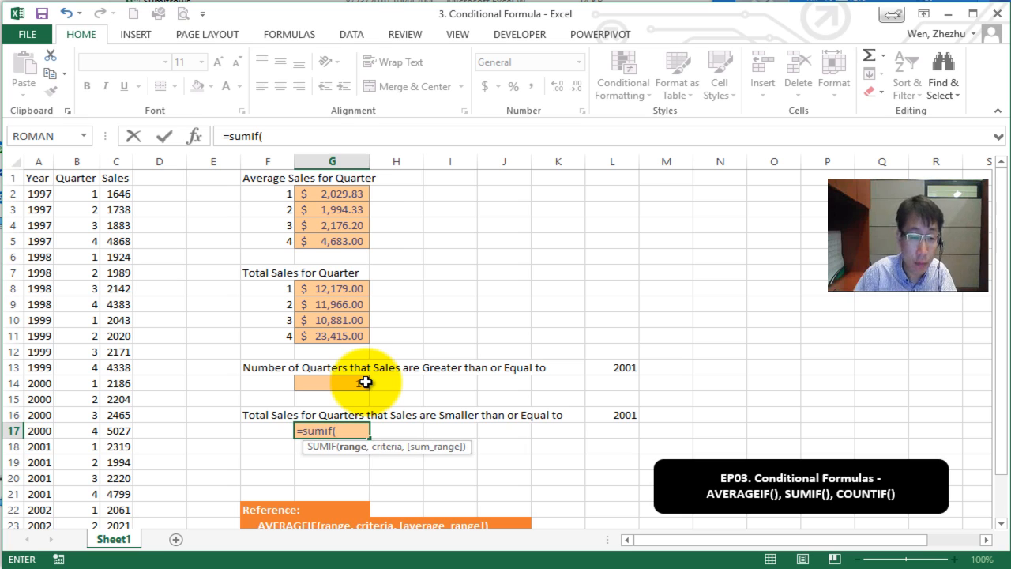
{"action": "left_click", "coordinate": [194, 136]}
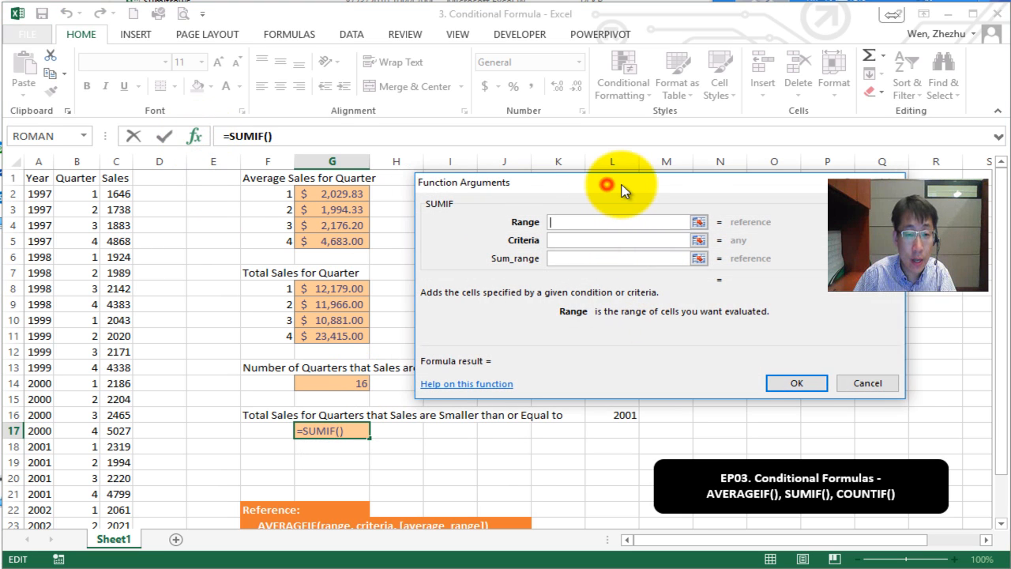
{"action": "left_click_drag", "start_coordinate": [605, 181], "coordinate": [642, 184]}
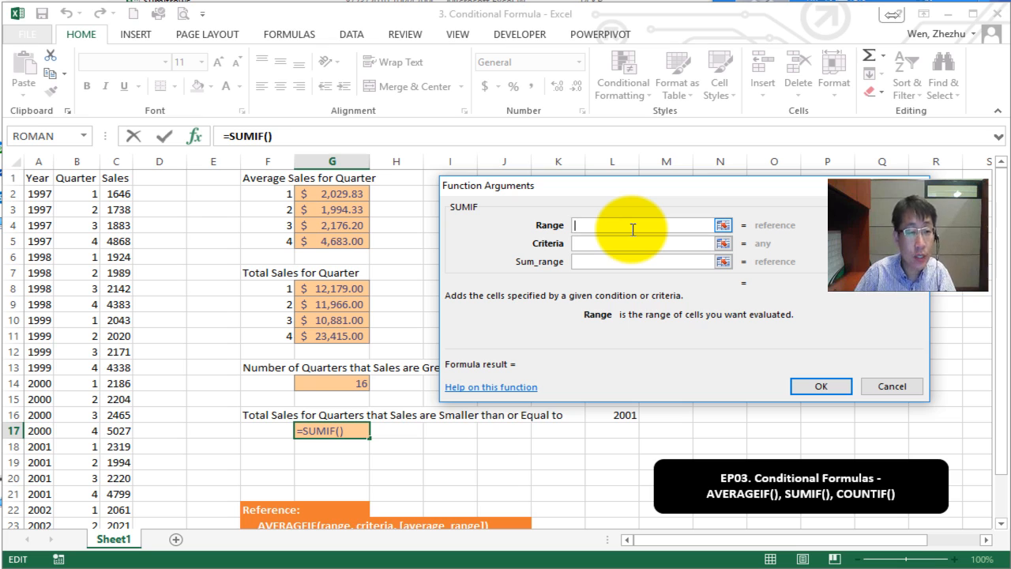
{"action": "type", "text": "C:C"}
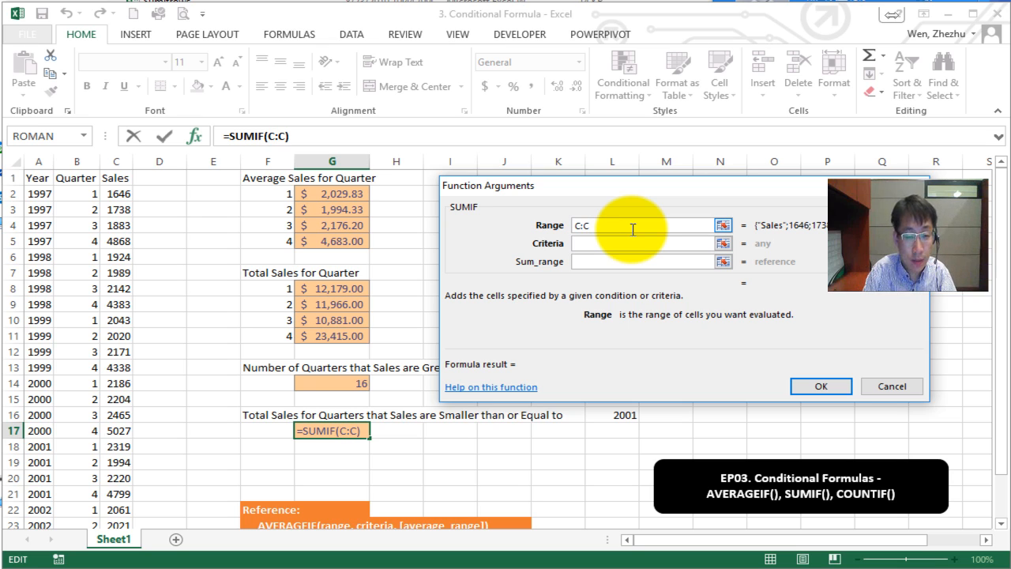
{"action": "key", "text": "Tab"}
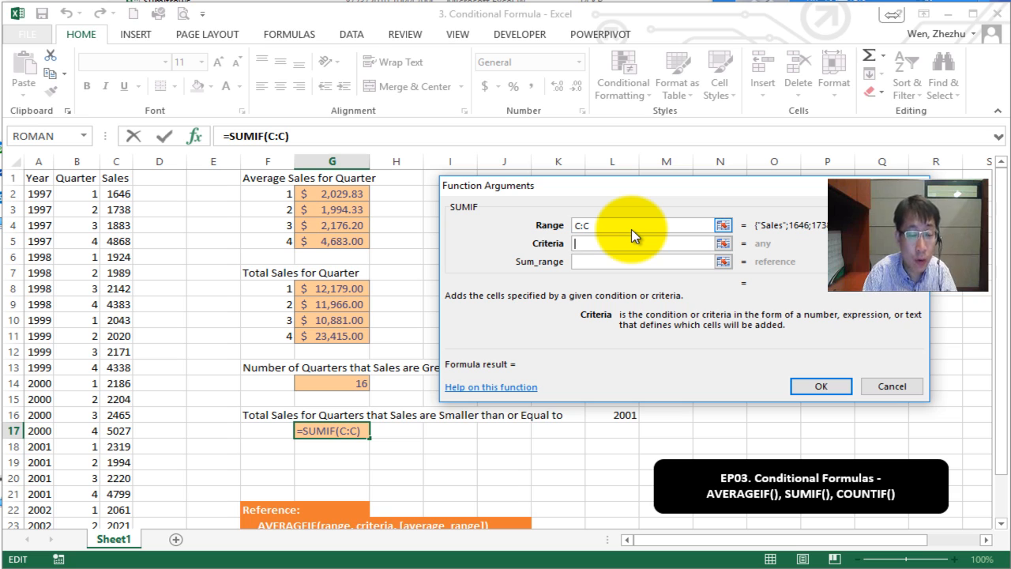
Set the SUMIF criteria to <=2001 with no sum range, accept the formula and format G17 as Accounting.
{"action": "key", "text": "Tab"}
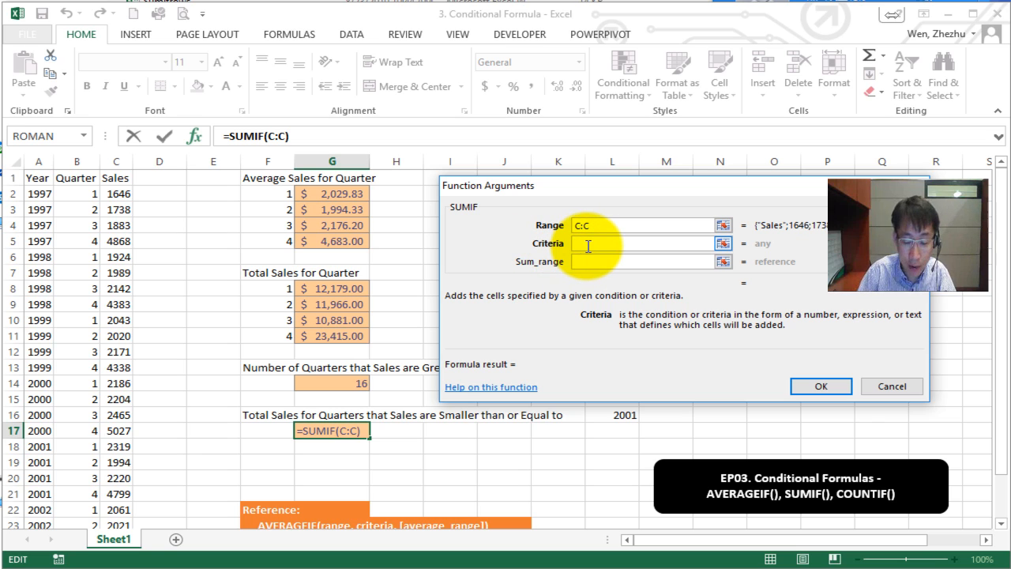
{"action": "type", "text": "<"}
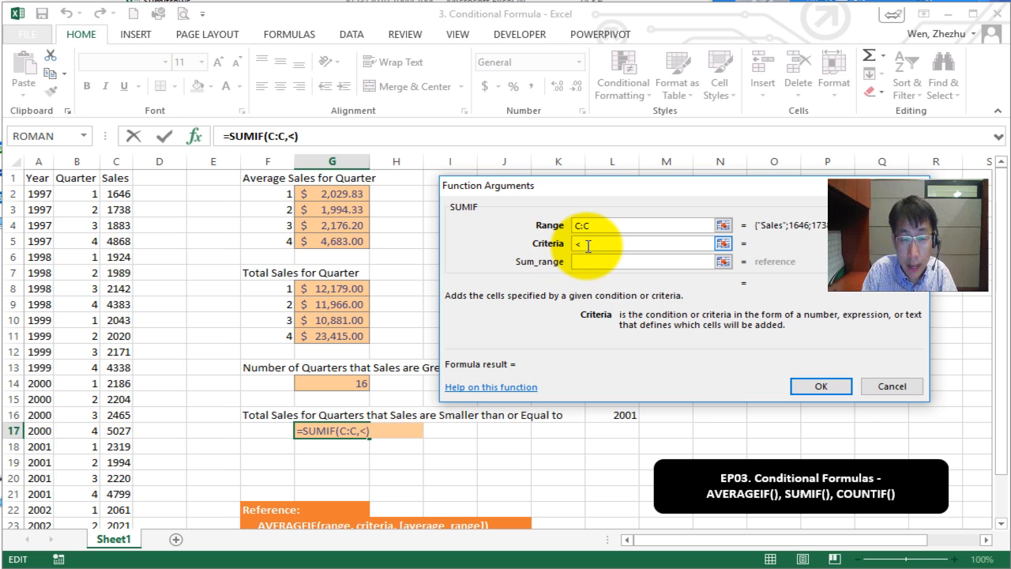
{"action": "type", "text": "=2001"}
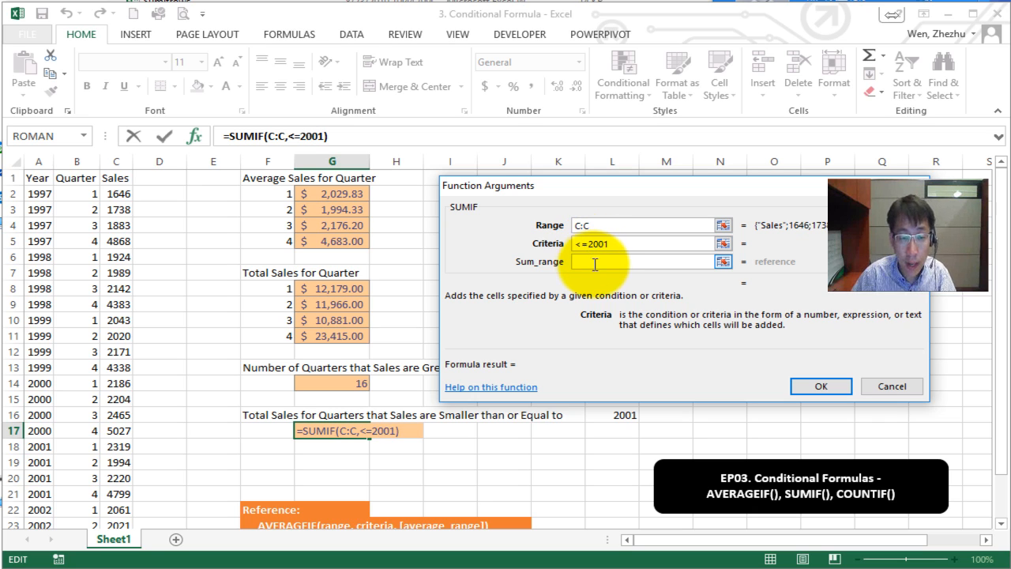
{"action": "left_click", "coordinate": [595, 263]}
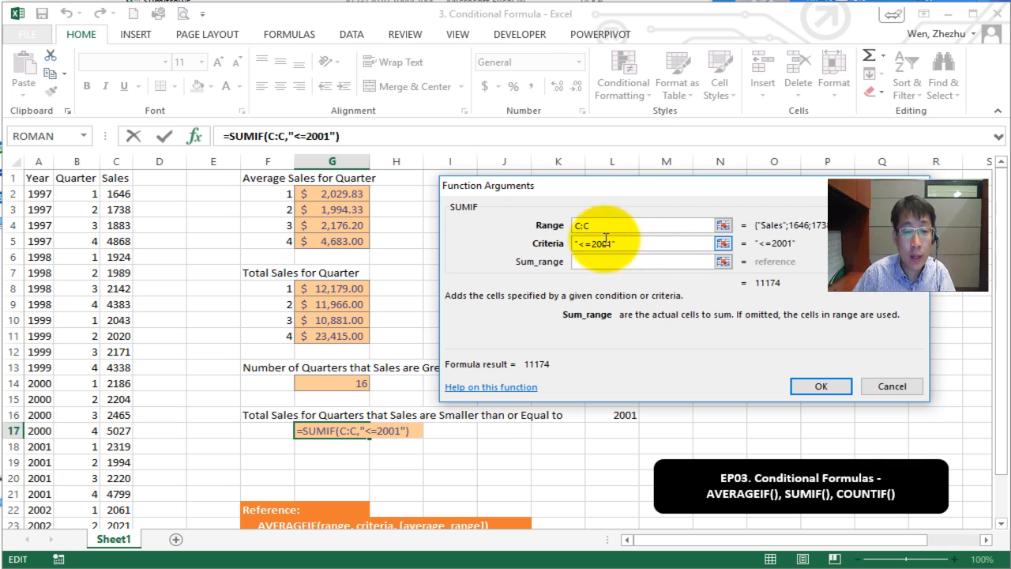
{"action": "left_click", "coordinate": [818, 386]}
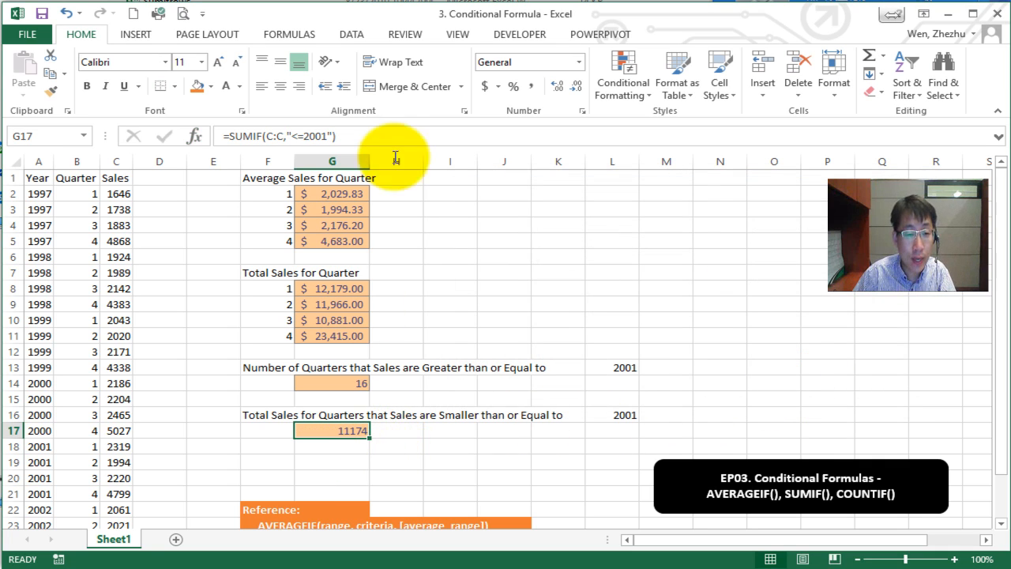
{"action": "left_click", "coordinate": [485, 87]}
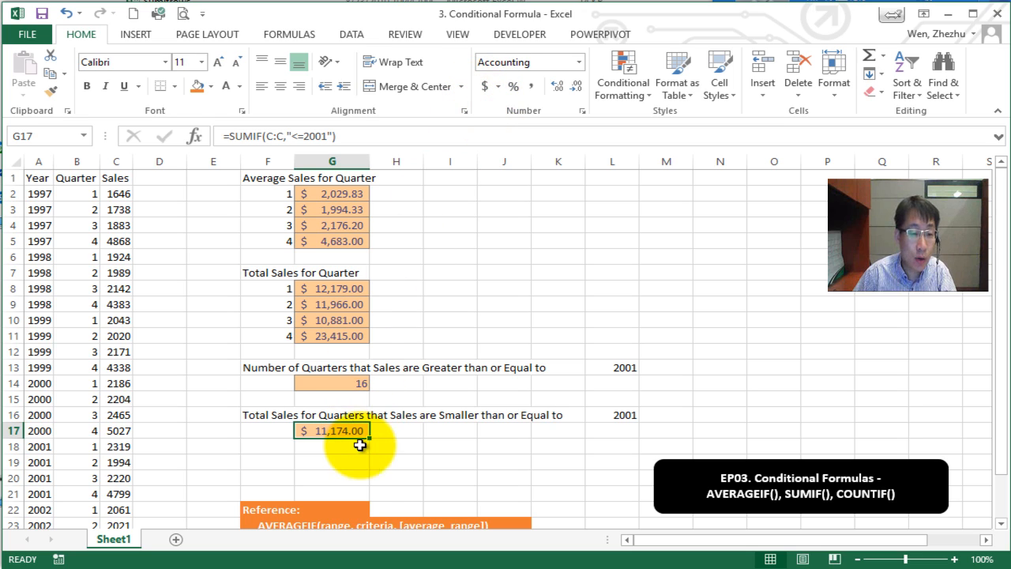